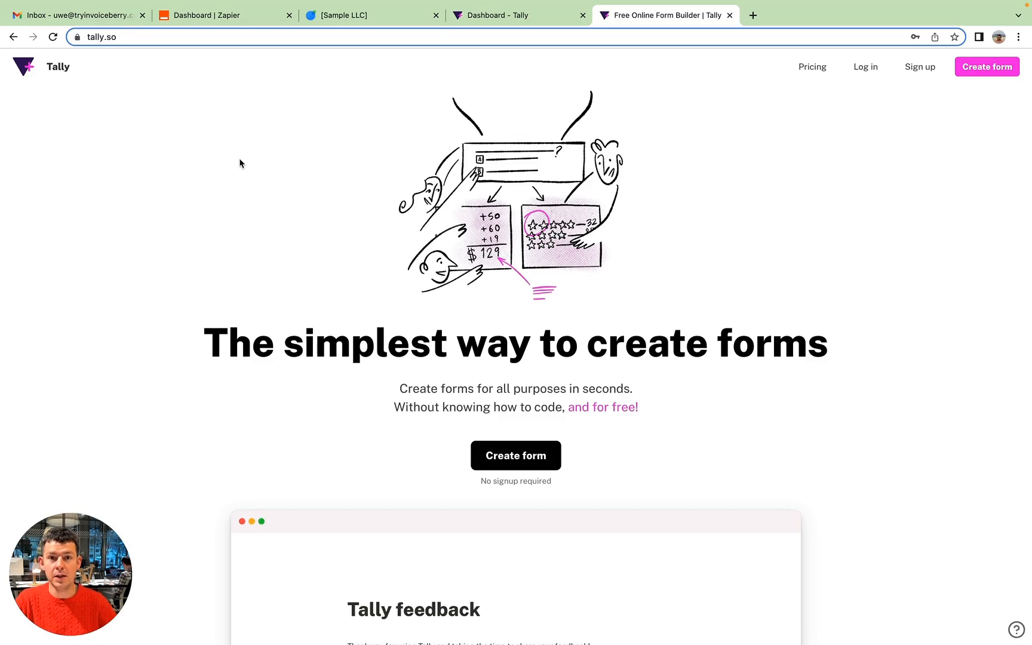
# Open the Lead generation form for editing in Tally, signing in again with the saved account credentials.
pyautogui.click(518, 19)
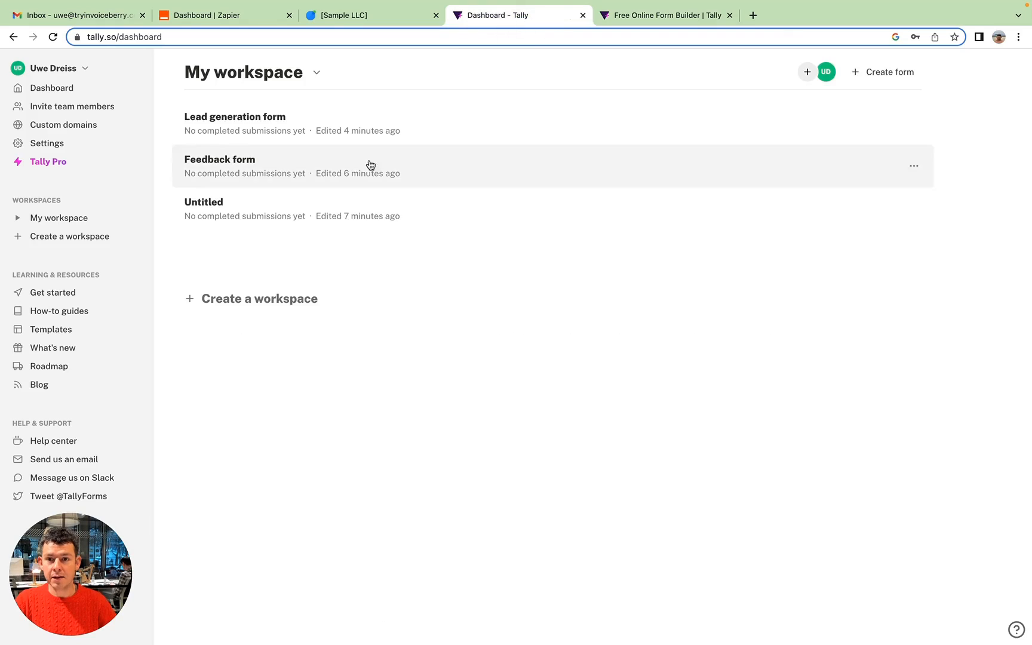
pyautogui.click(223, 125)
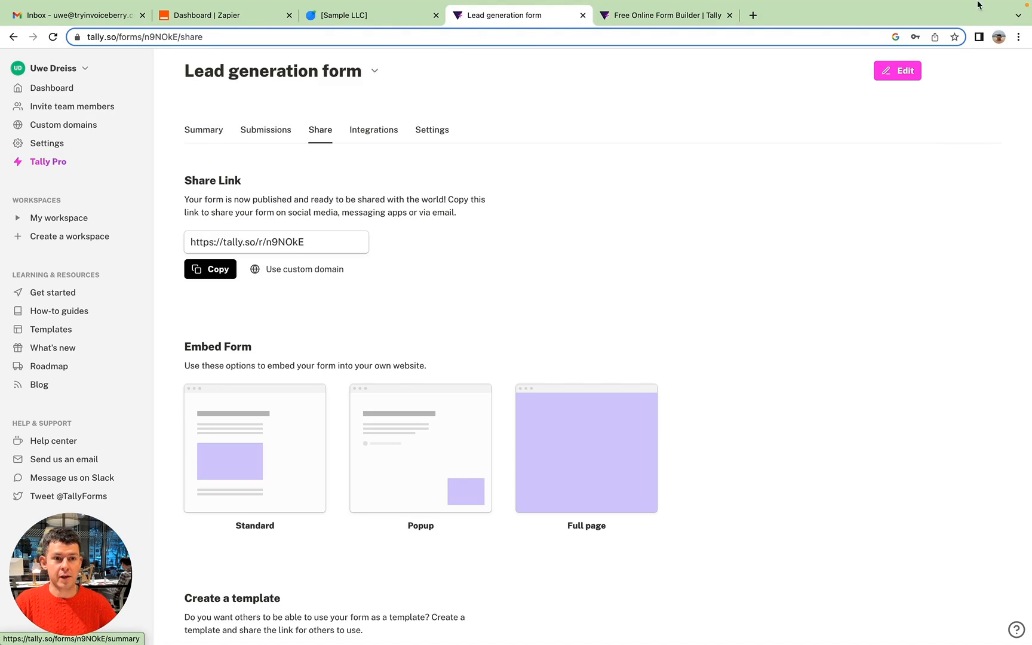
pyautogui.click(898, 72)
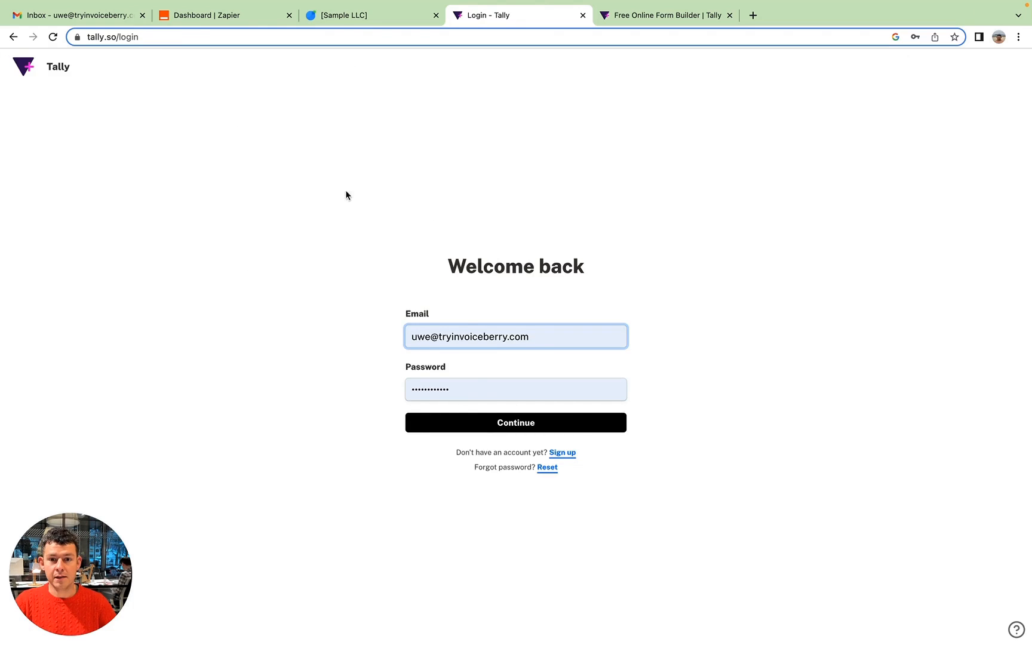
pyautogui.click(504, 422)
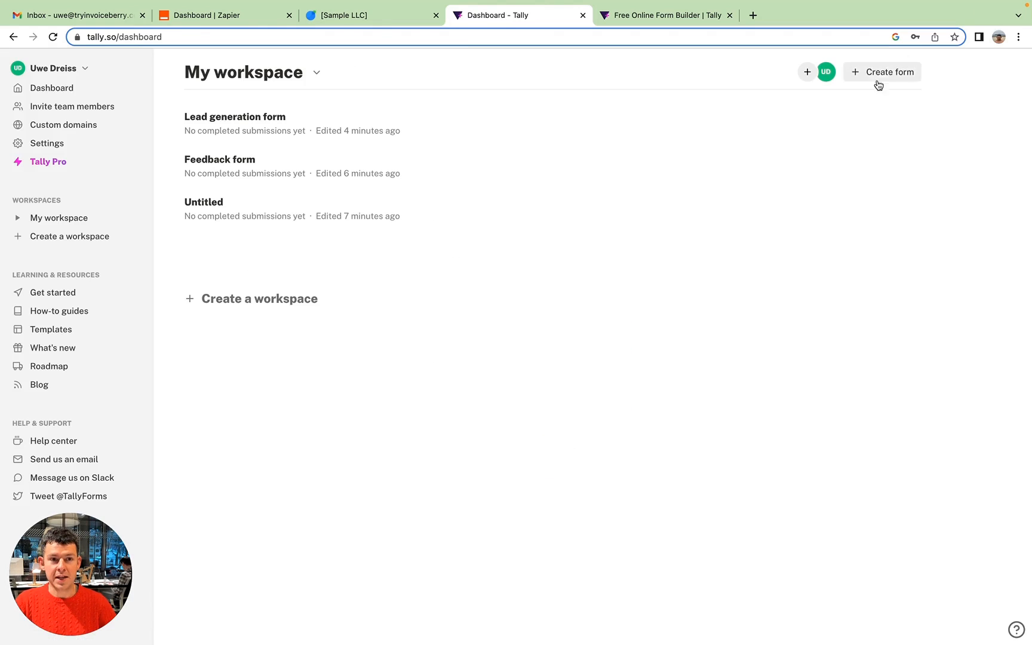
pyautogui.click(253, 117)
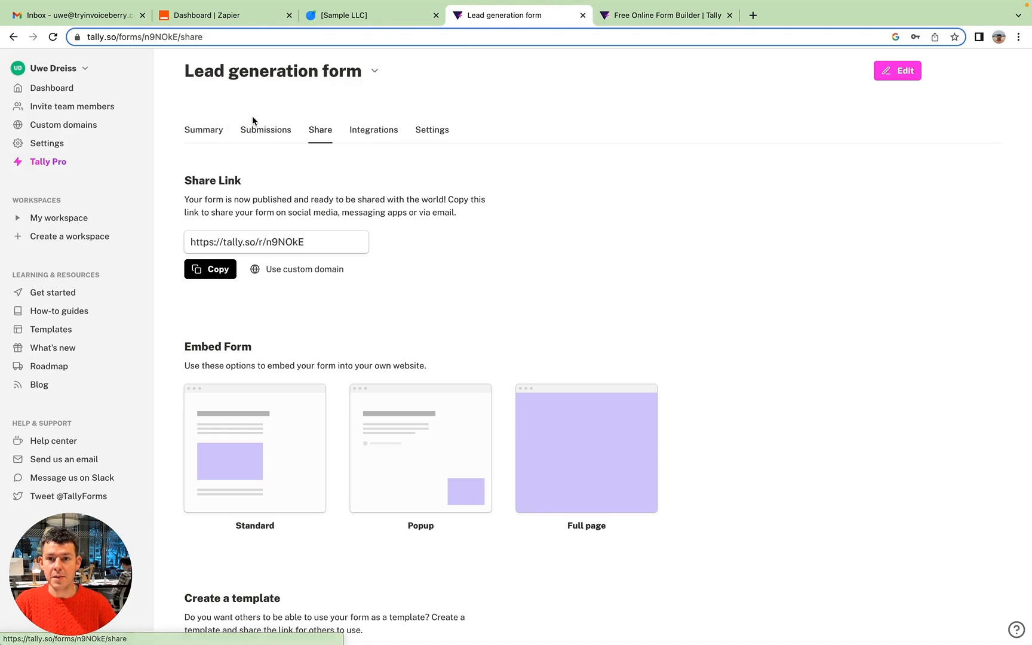
pyautogui.click(896, 71)
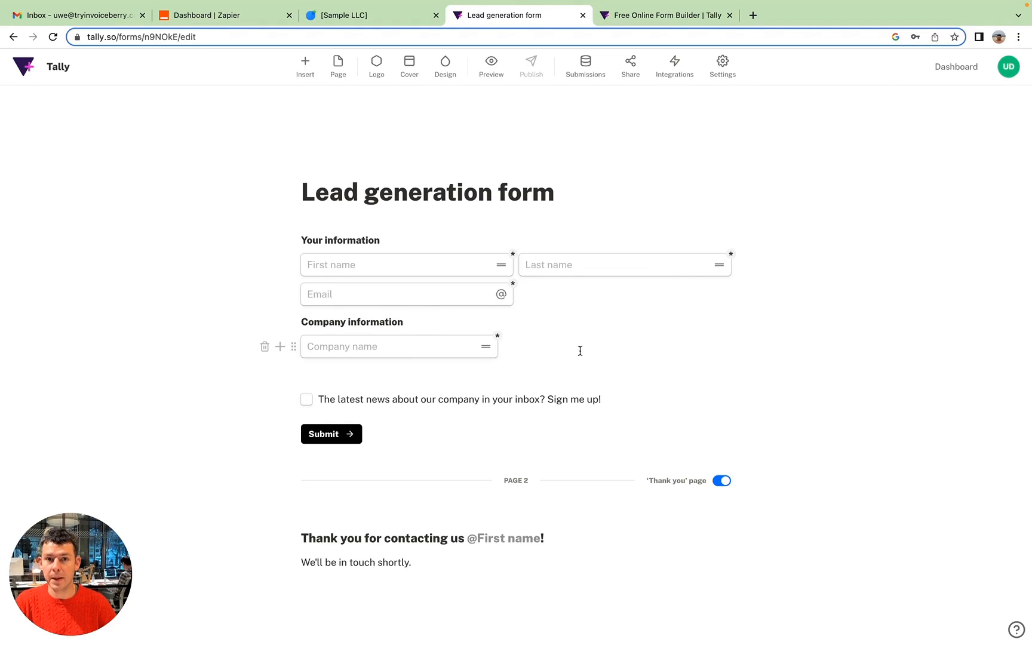
# Switch to Zapier and choose Tally and InvoiceBerry as the two apps to connect in a Zap.
pyautogui.click(221, 22)
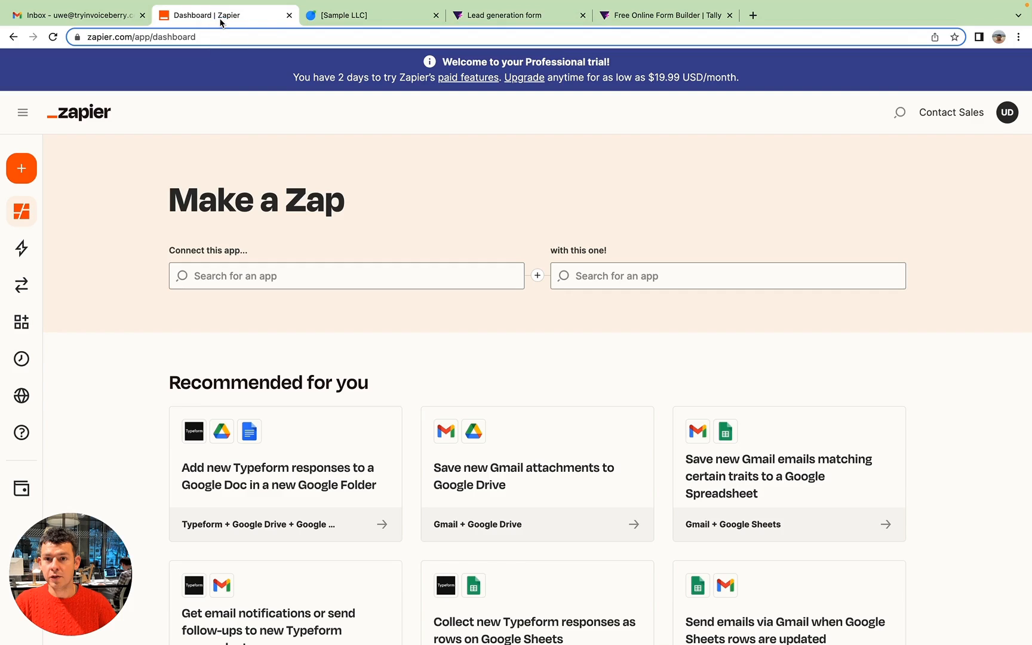
pyautogui.click(241, 277)
pyautogui.write('tally')
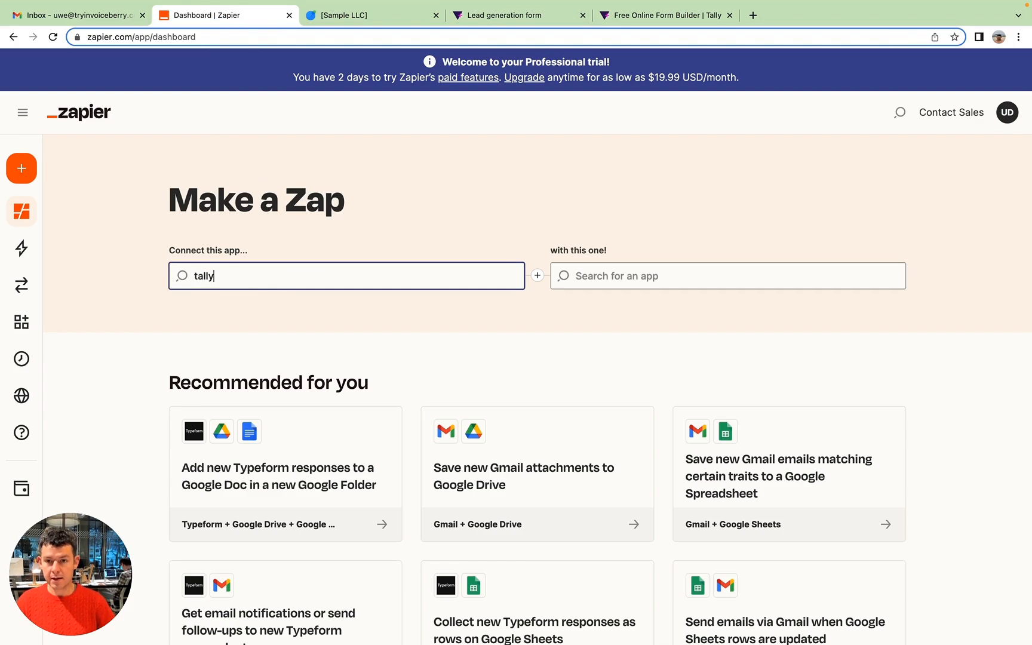
pyautogui.click(253, 311)
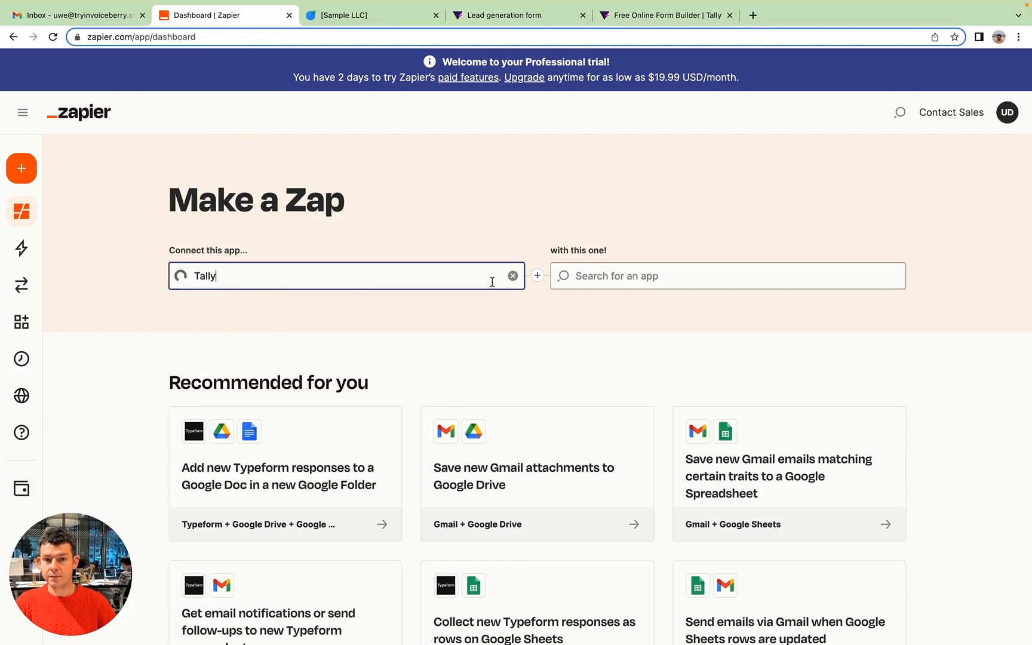
pyautogui.click(666, 274)
pyautogui.write('invoiceberry')
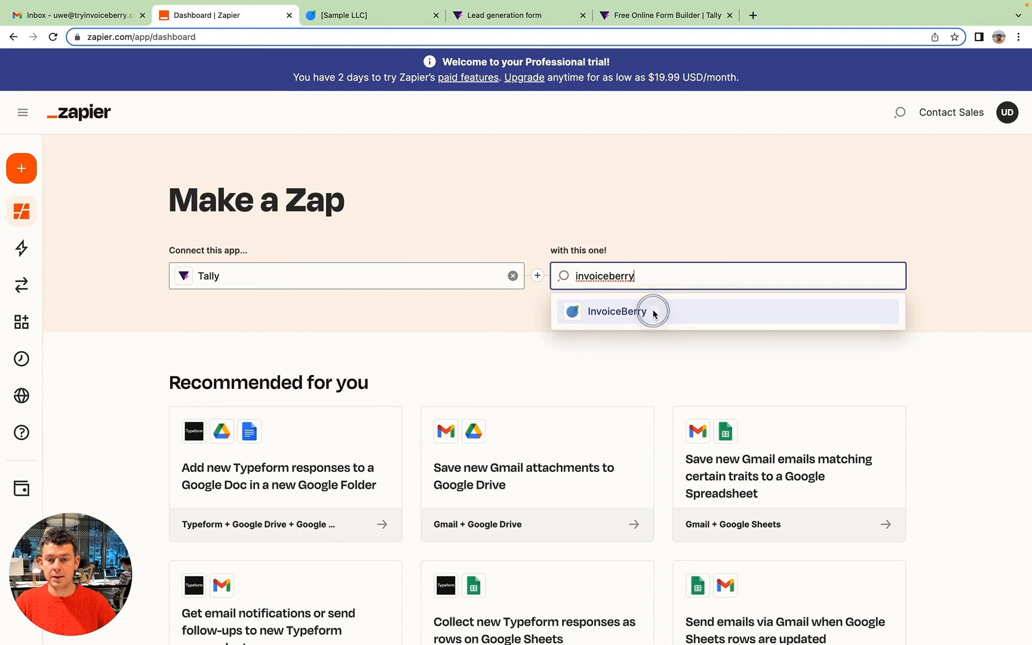
pyautogui.click(656, 309)
# Set the Zap's trigger to New Response and its action to Create Client, and start its setup.
pyautogui.click(285, 345)
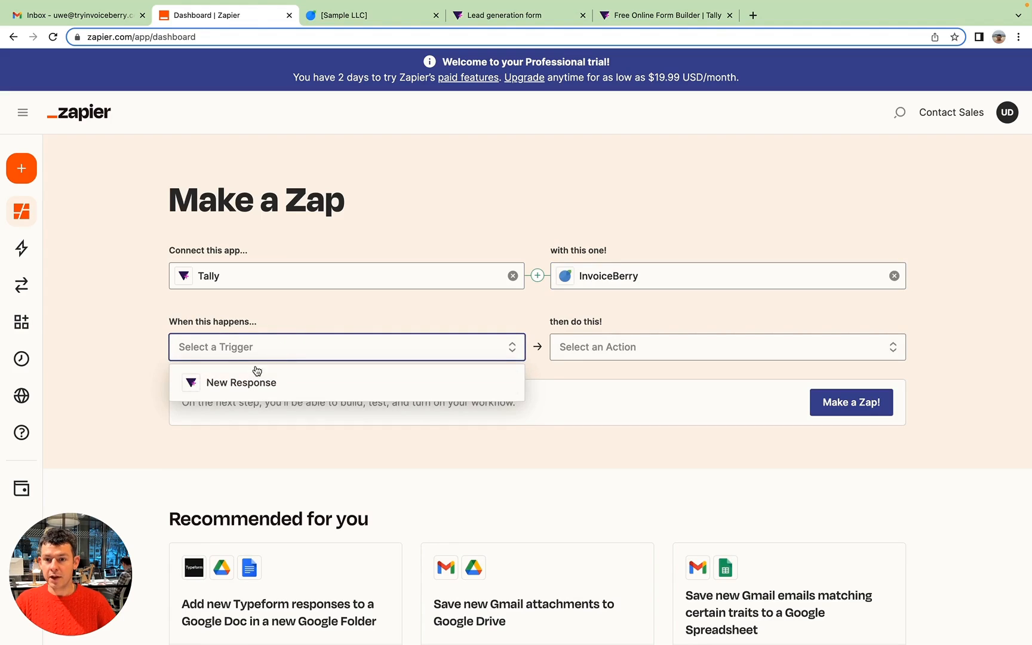
pyautogui.click(281, 386)
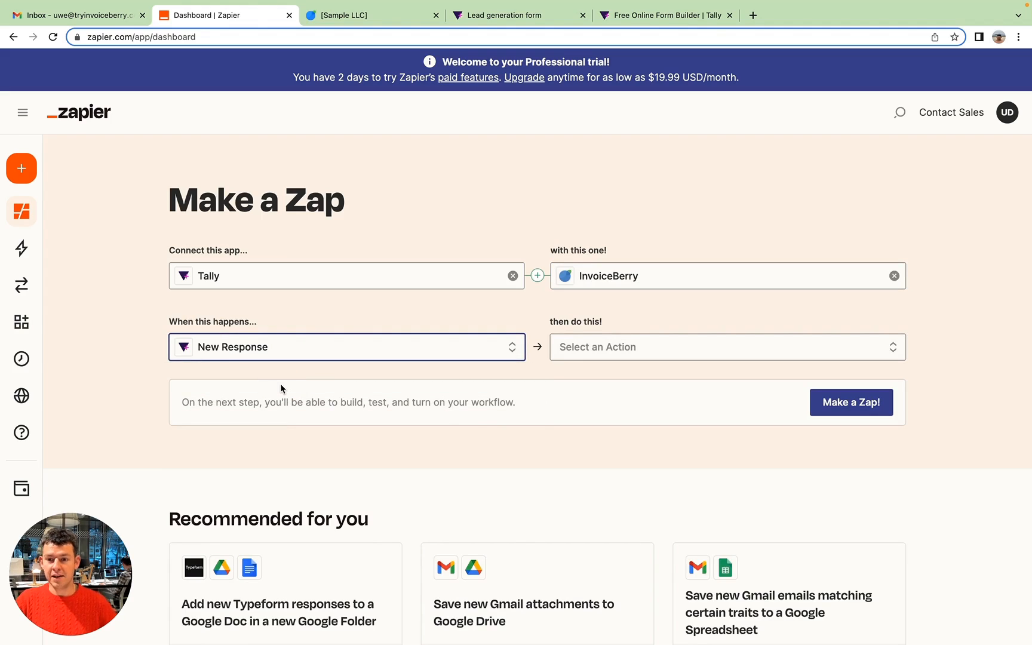
pyautogui.click(613, 349)
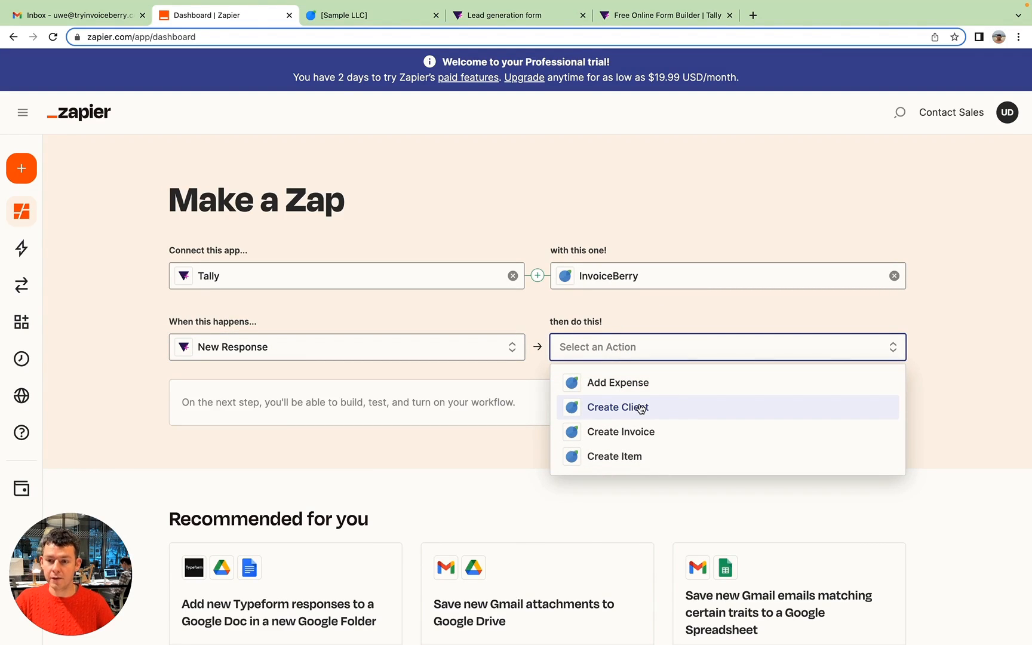
pyautogui.click(640, 408)
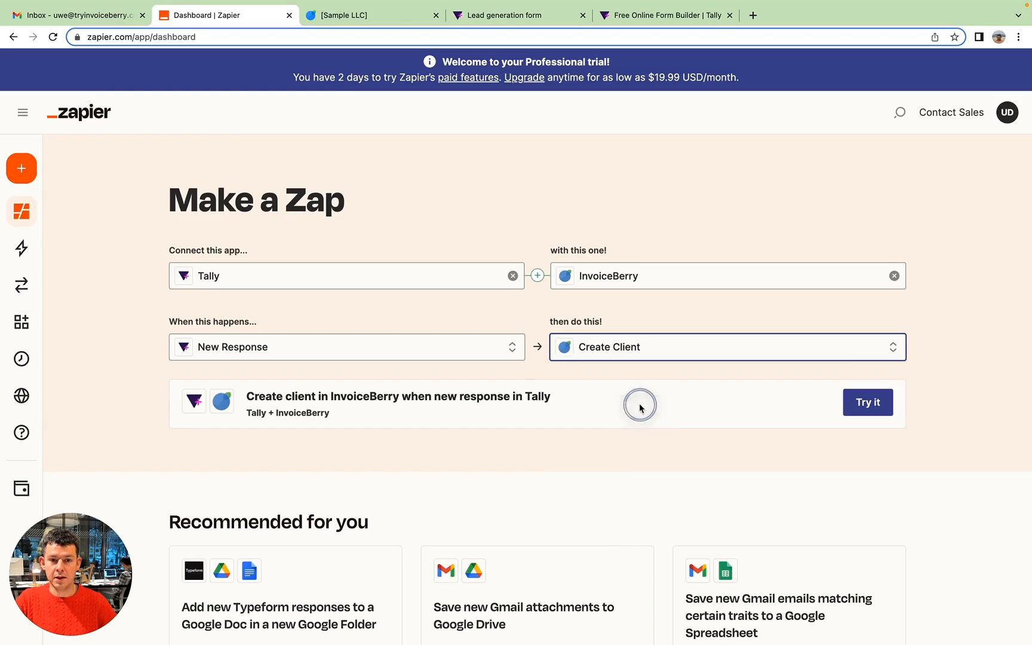
pyautogui.click(869, 402)
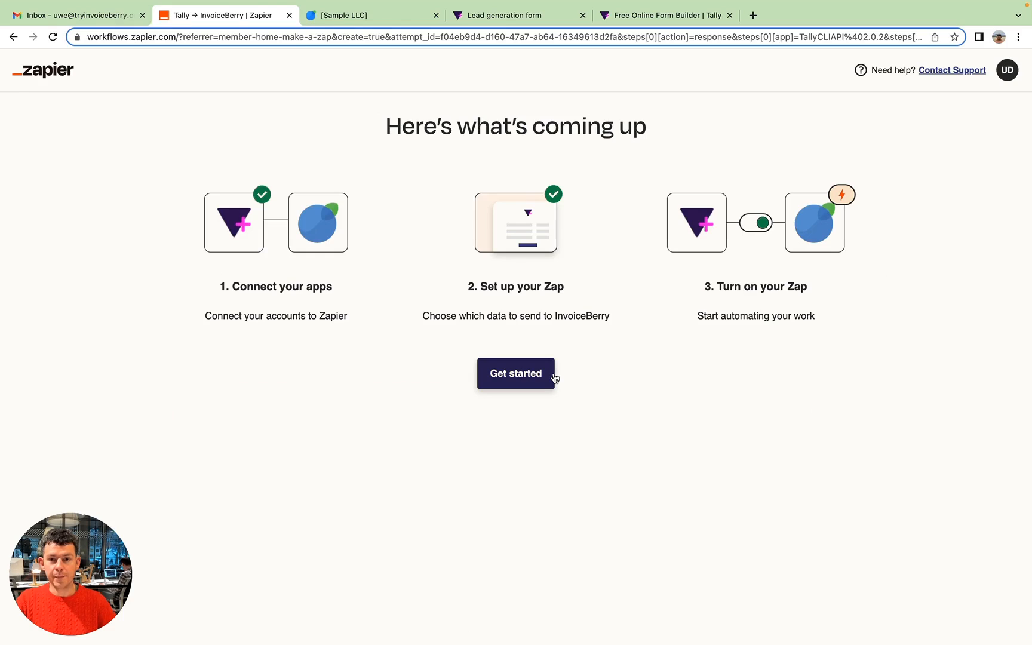
# Connect the Tally account to the Zap, authorizing Zapier to access it, and select the account.
pyautogui.click(509, 381)
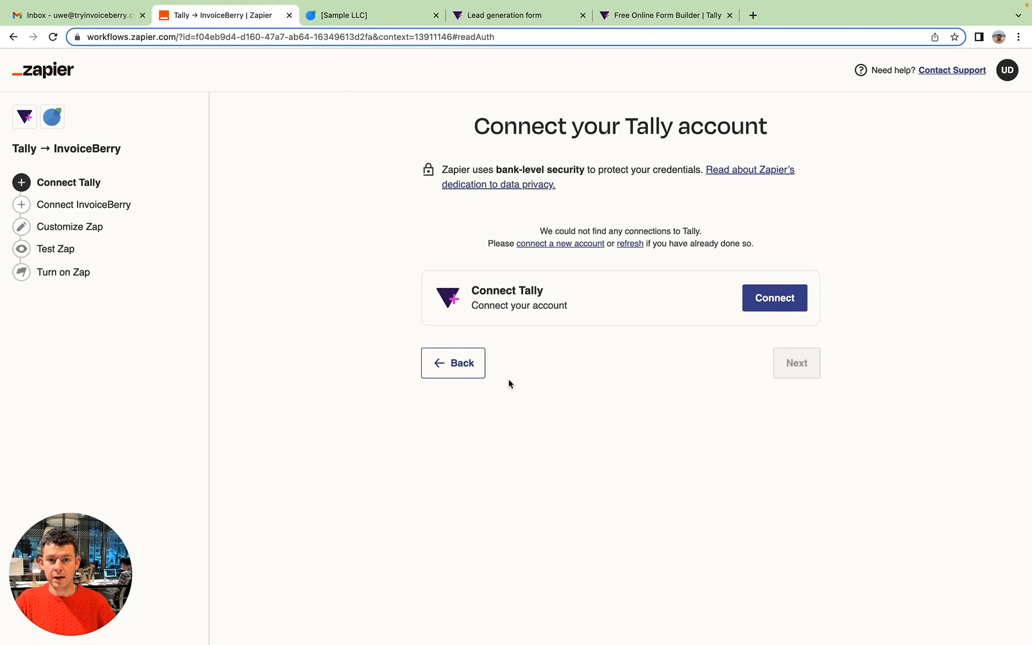
pyautogui.click(775, 299)
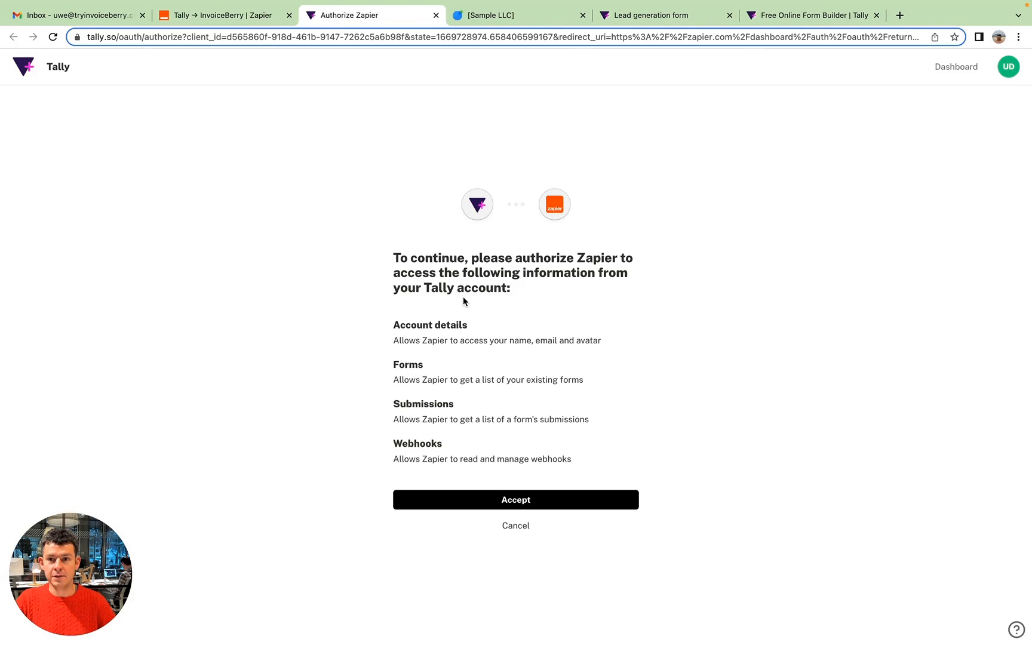
pyautogui.click(530, 506)
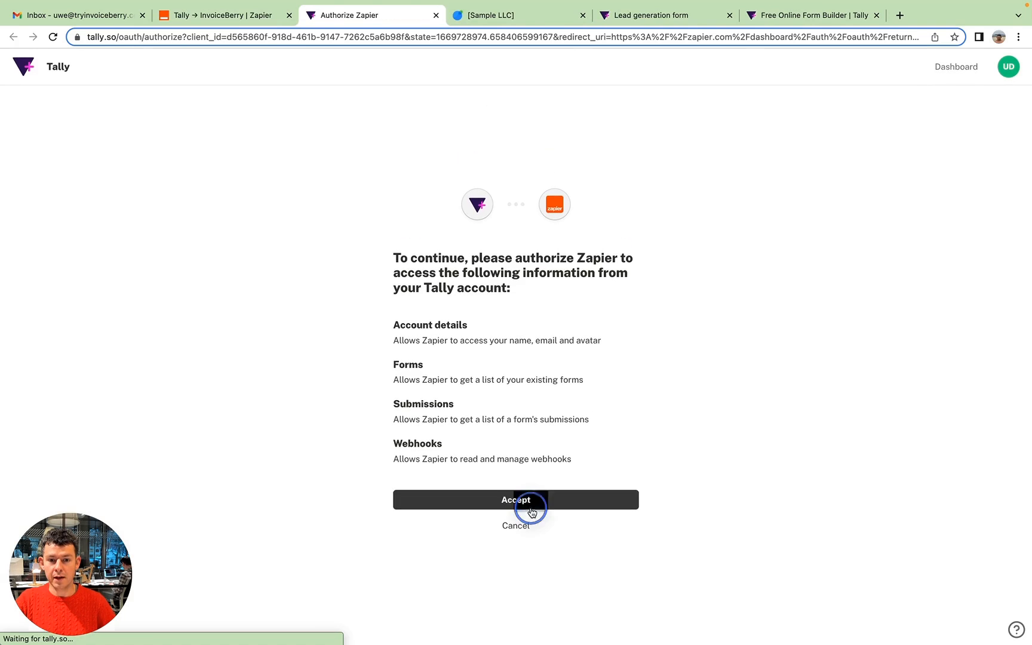
pyautogui.click(509, 223)
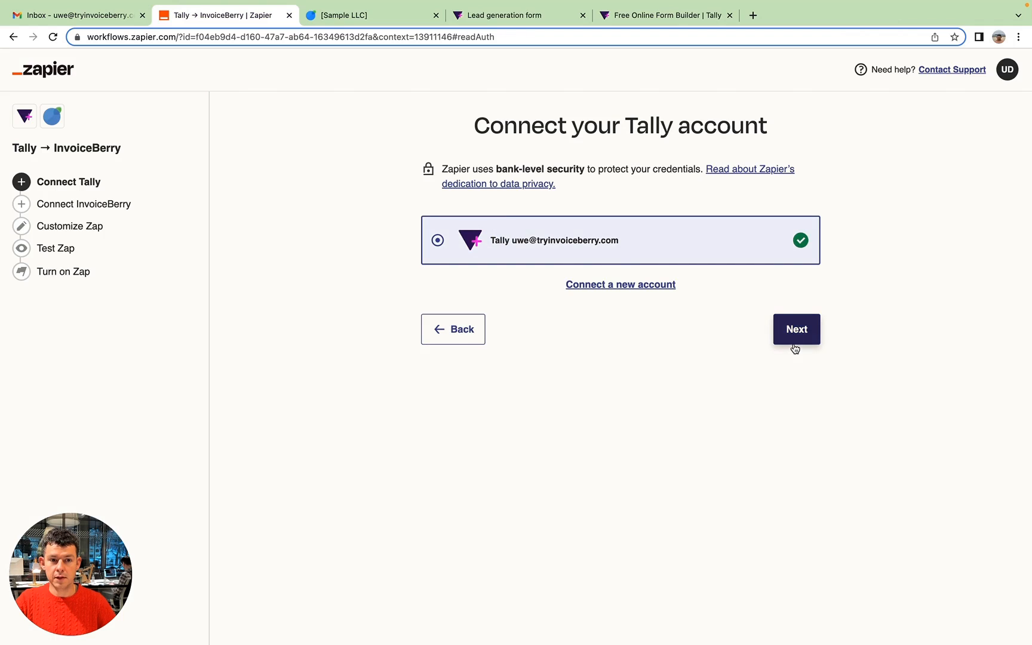
# Continue with the connected Tally account and choose Lead generation form as the Zap's source form.
pyautogui.click(810, 330)
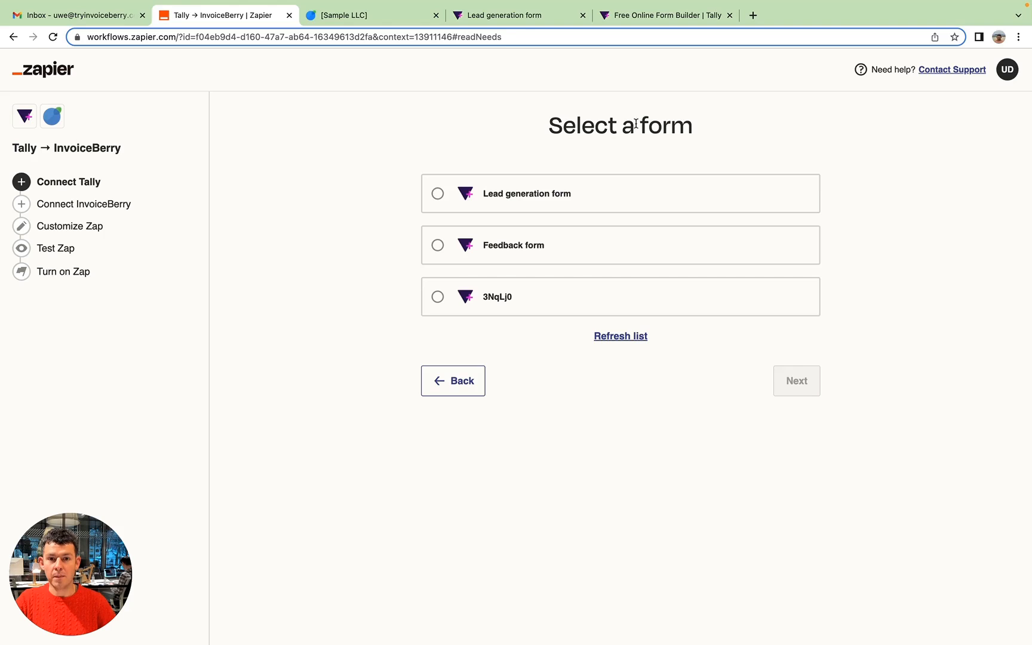
pyautogui.click(499, 201)
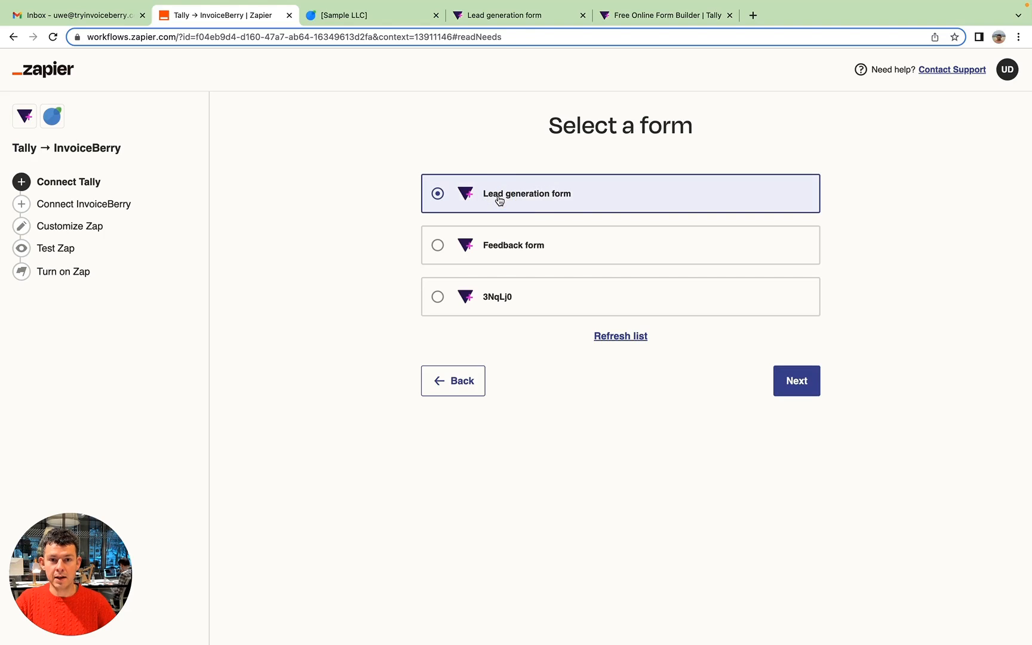
pyautogui.click(804, 387)
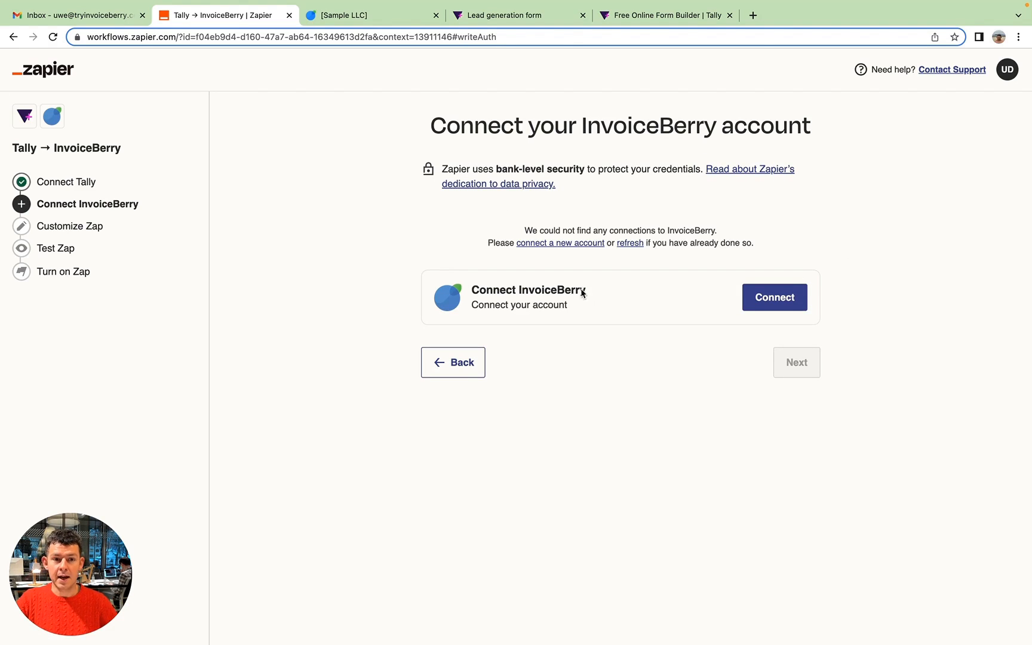
# Start connecting the InvoiceBerry account, switch to InvoiceBerry and renew the API key in its integration settings.
pyautogui.click(787, 300)
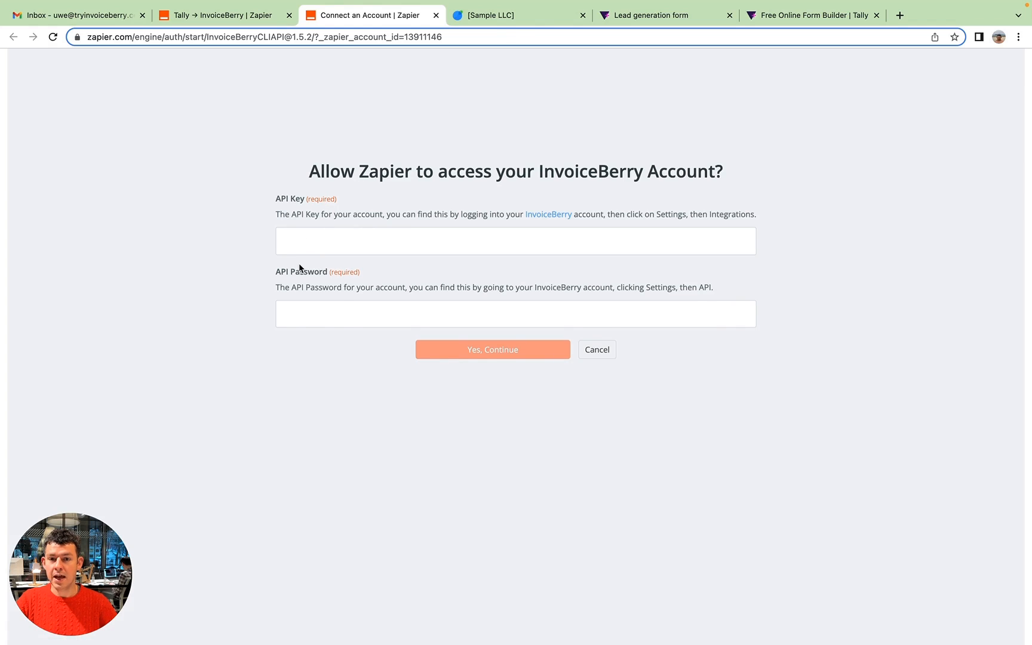
pyautogui.click(512, 15)
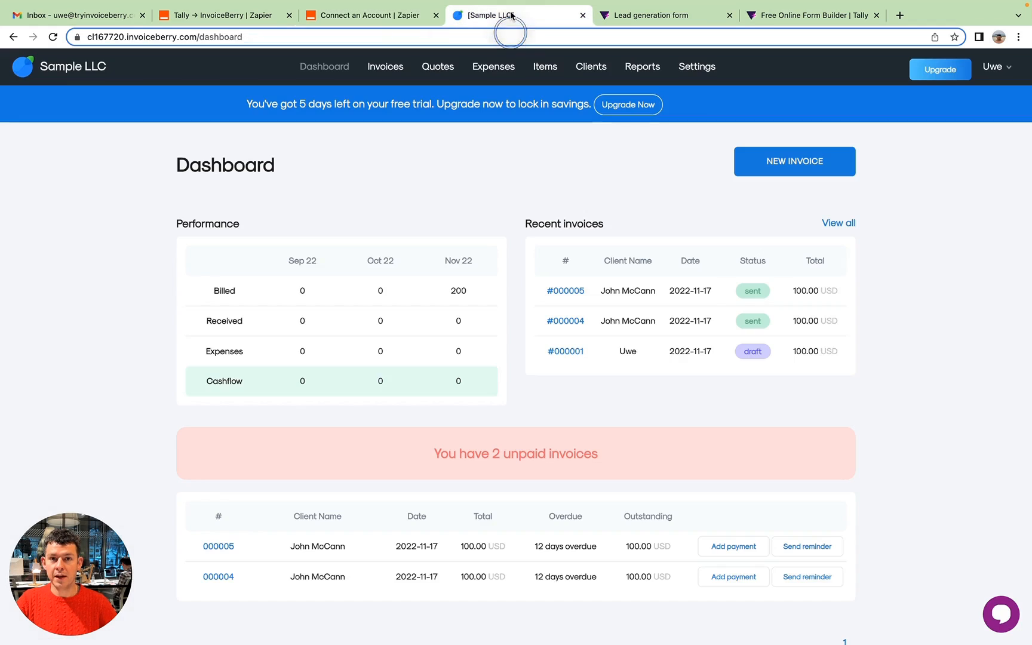
pyautogui.click(711, 75)
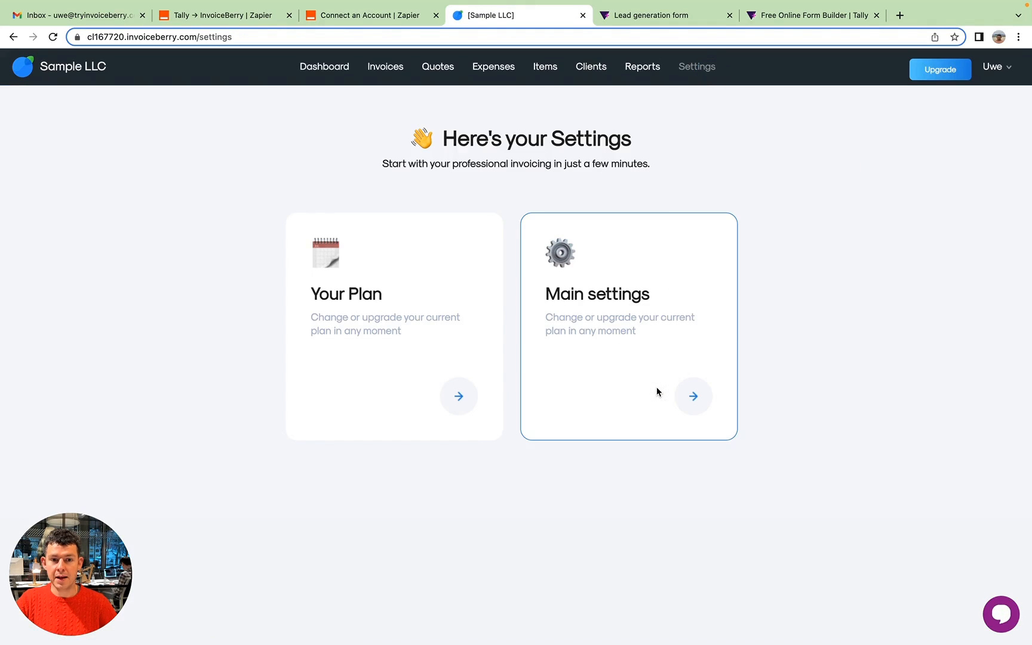
pyautogui.click(692, 397)
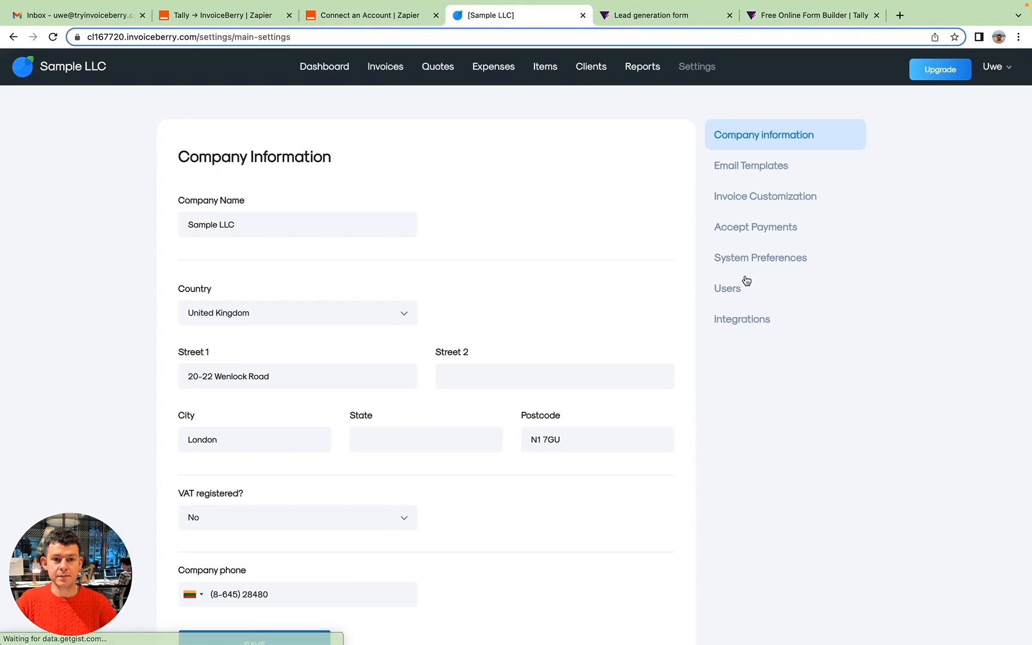
pyautogui.click(756, 324)
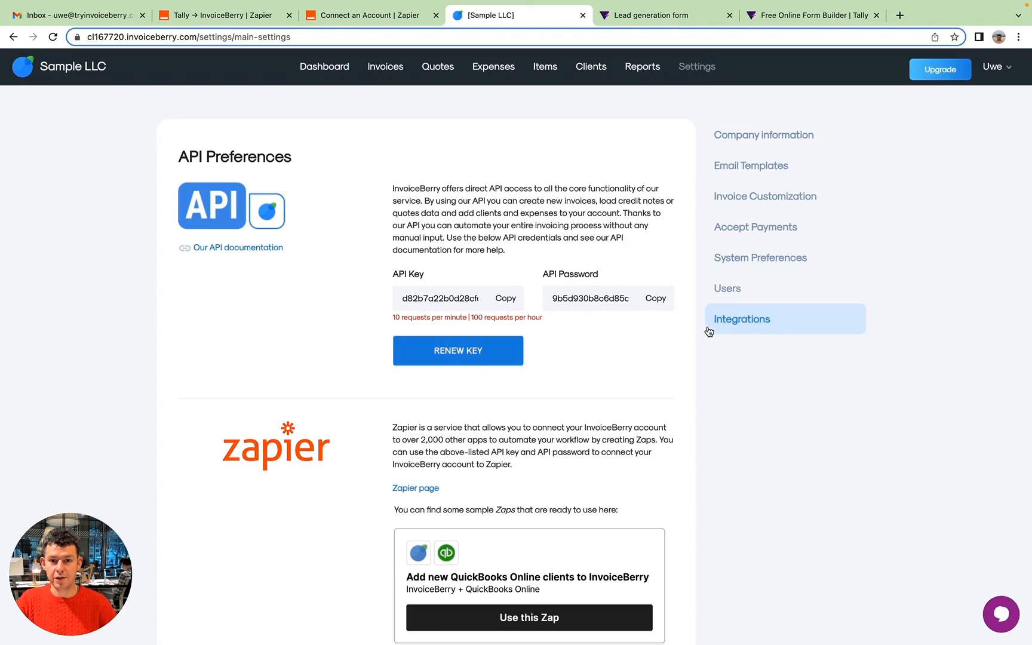
pyautogui.click(475, 362)
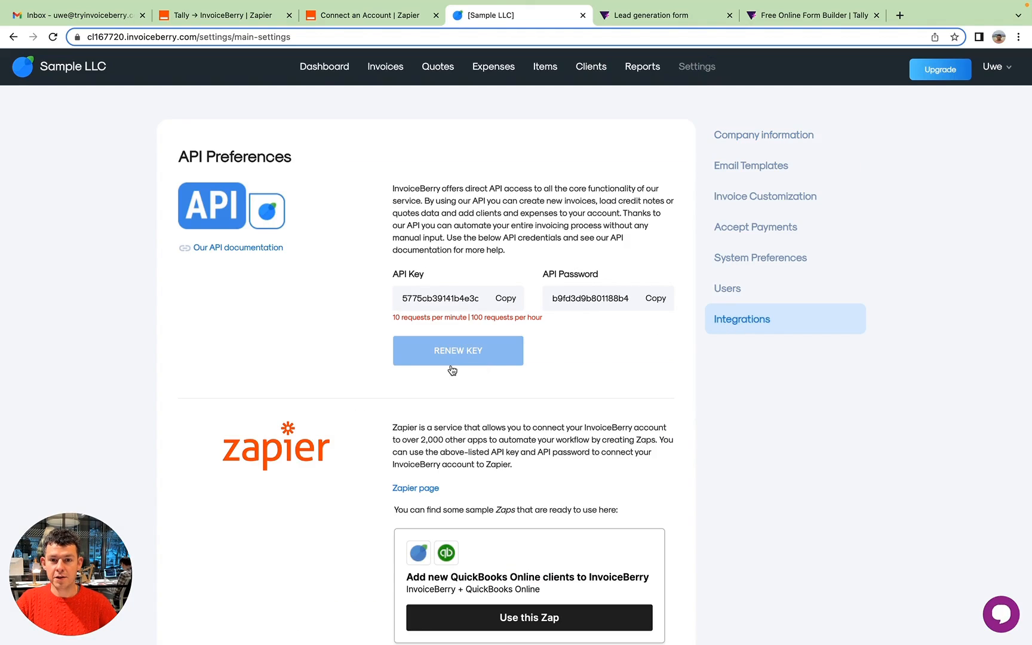
# Copy the API key from InvoiceBerry and paste it into the API Key field of Zapier's connection form.
pyautogui.click(506, 299)
pyautogui.click(376, 22)
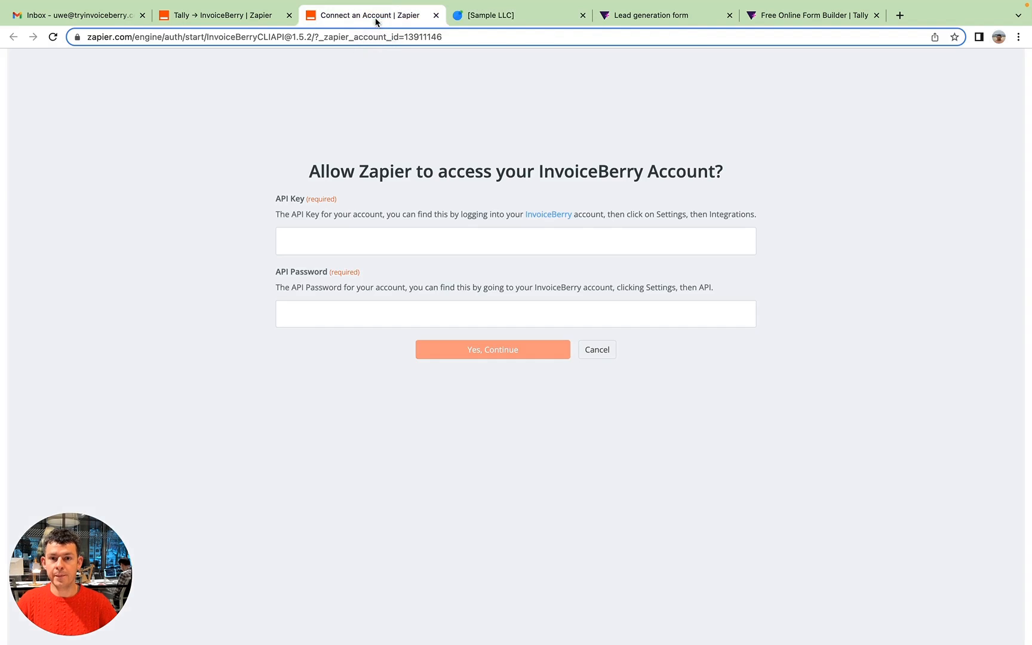
pyautogui.click(367, 246)
pyautogui.press('super+v')
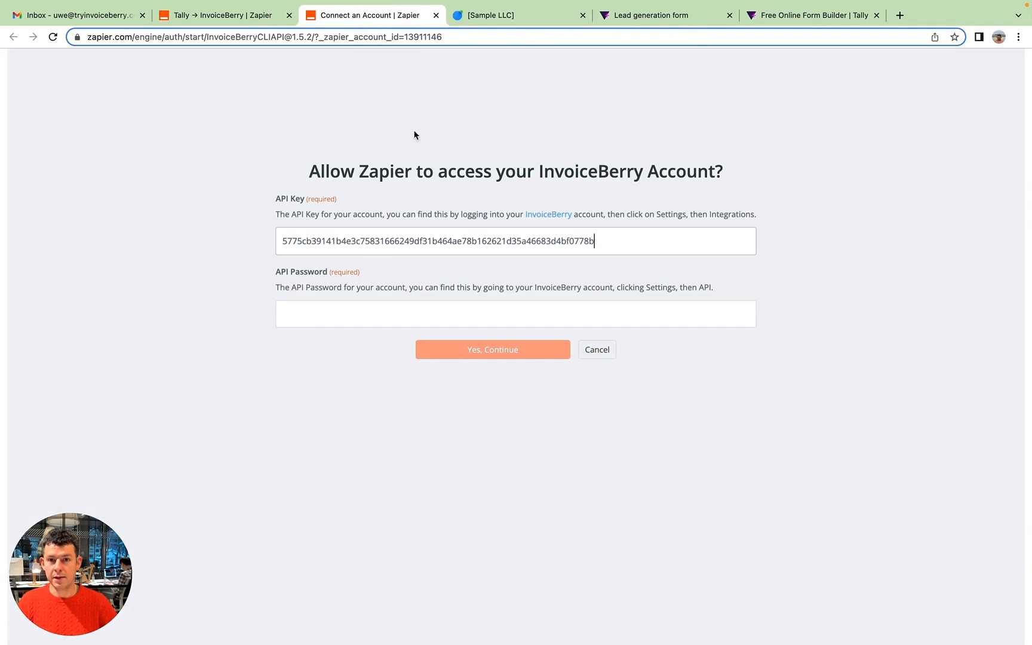
# Copy the API password from InvoiceBerry into Zapier's API Password field and allow access to the InvoiceBerry account.
pyautogui.click(519, 18)
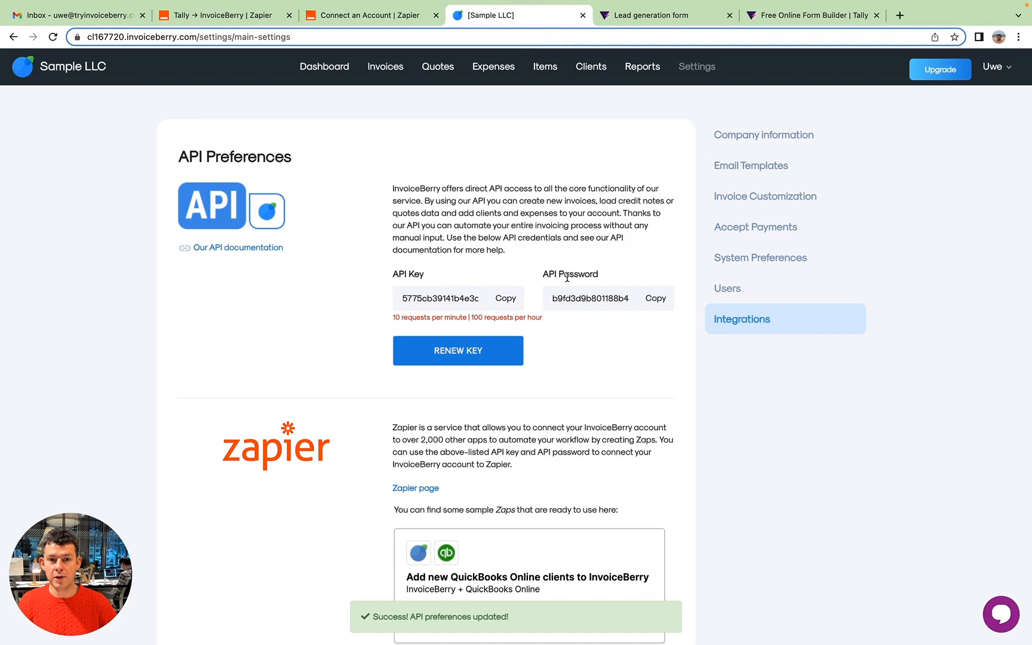
pyautogui.click(663, 299)
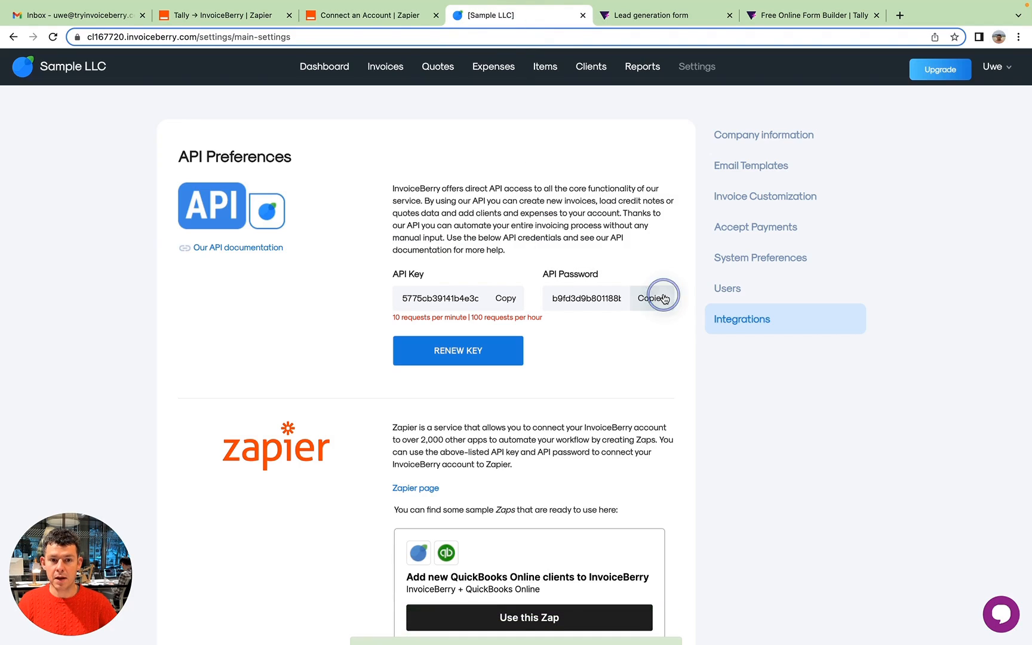
pyautogui.click(375, 21)
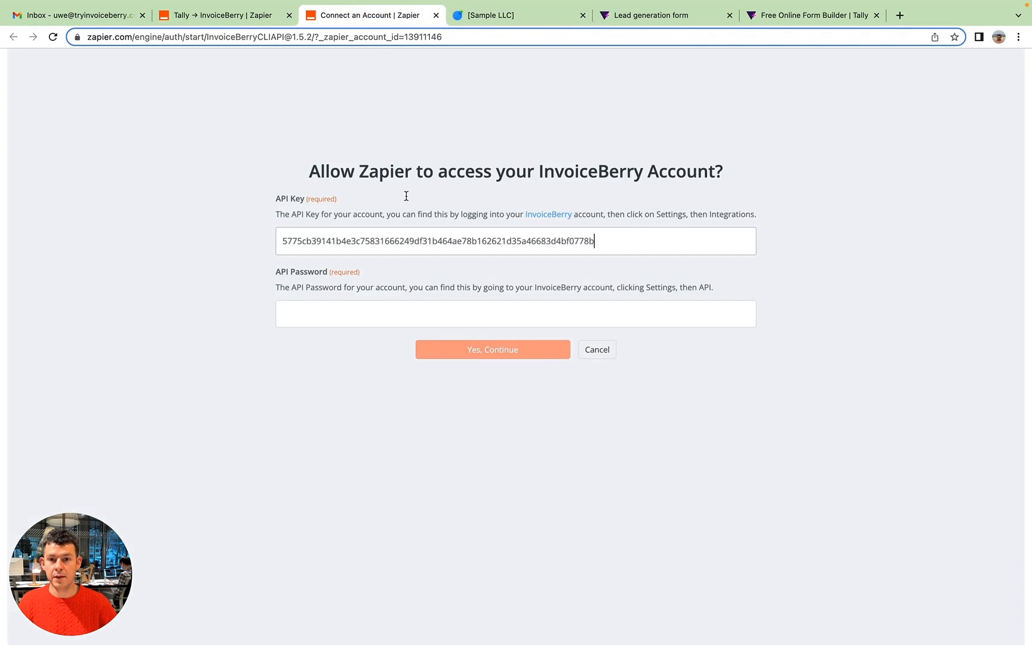
pyautogui.click(364, 313)
pyautogui.press('super+v')
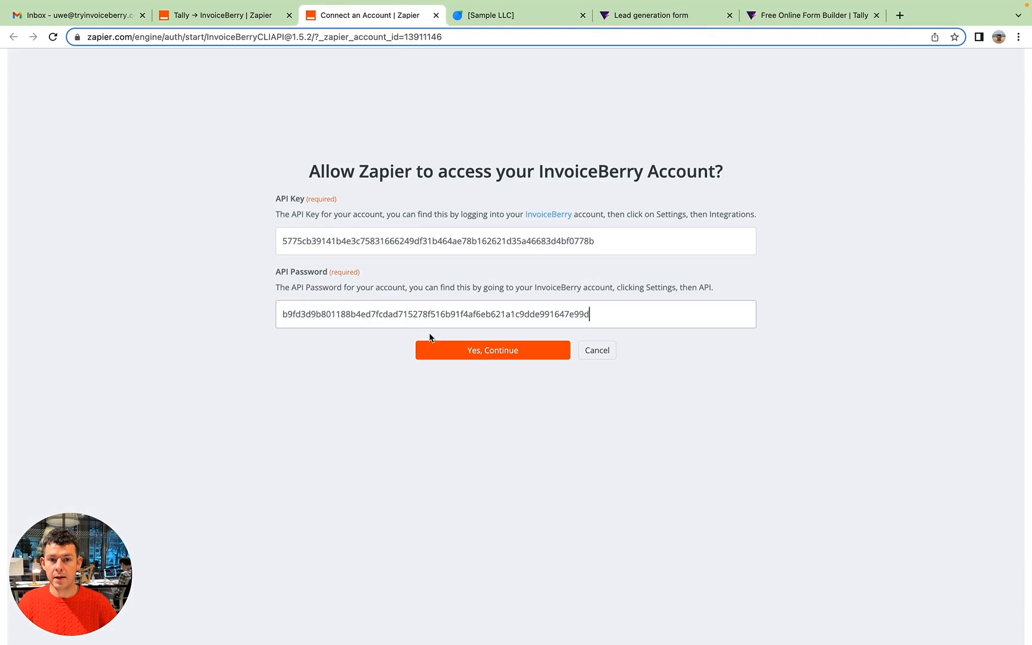
pyautogui.click(475, 354)
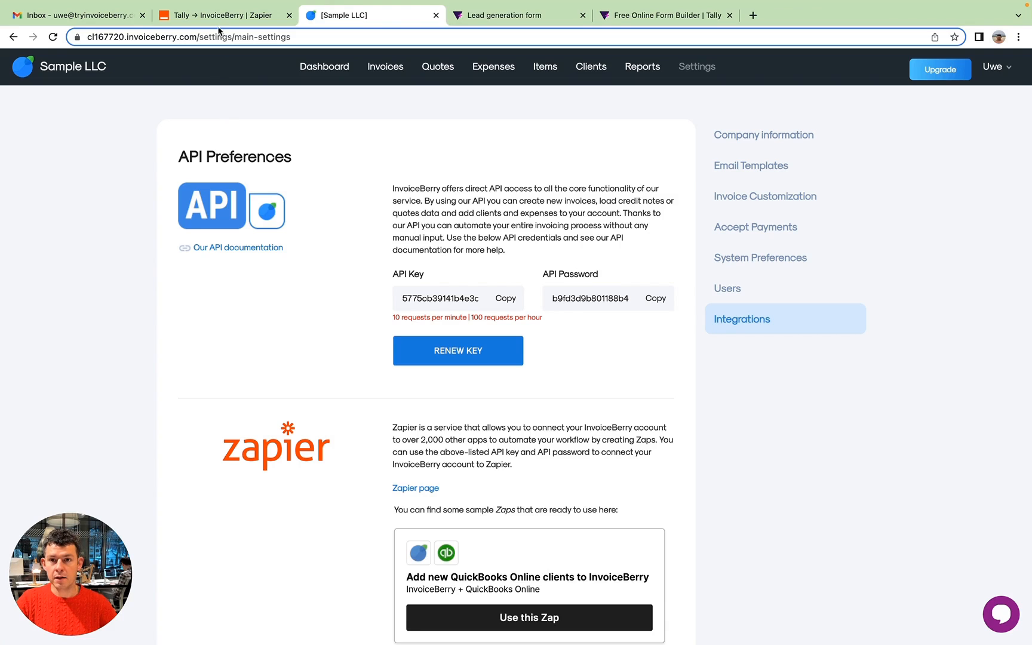
# Switch back to Zapier, continue with the connected InvoiceBerry account and review the client fields offered for editing.
pyautogui.click(235, 20)
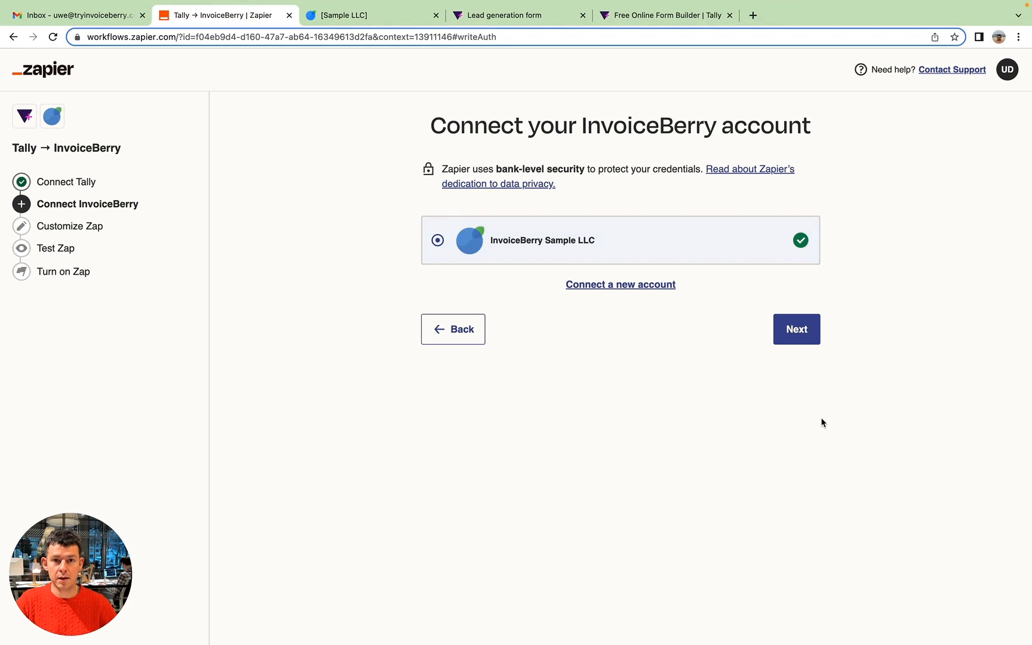
pyautogui.click(800, 330)
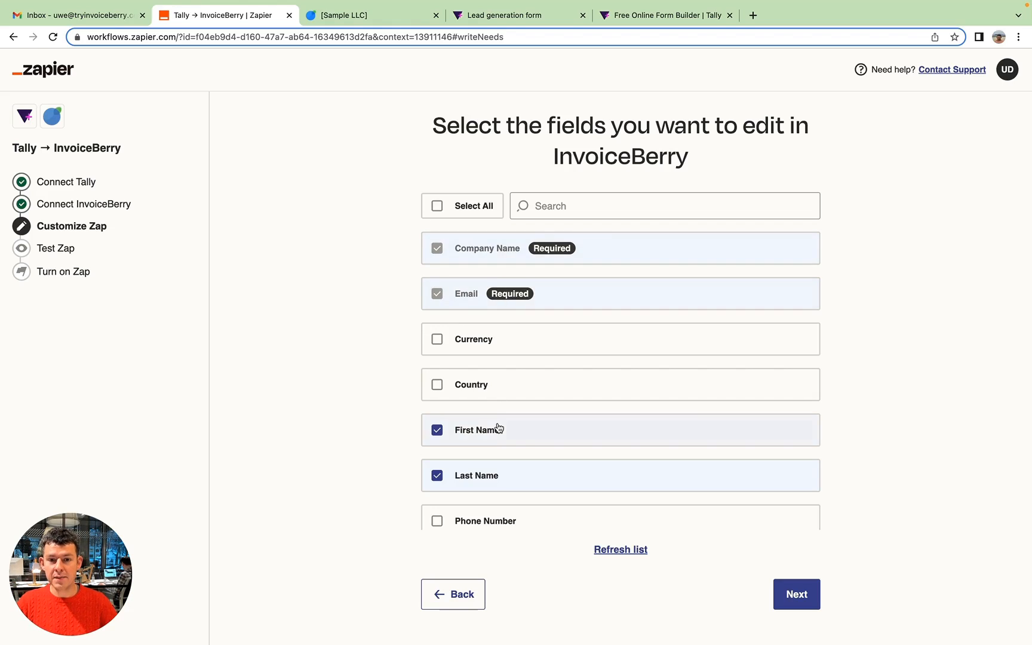
pyautogui.scroll(-4, 498, 428)
pyautogui.scroll(-5, 502, 489)
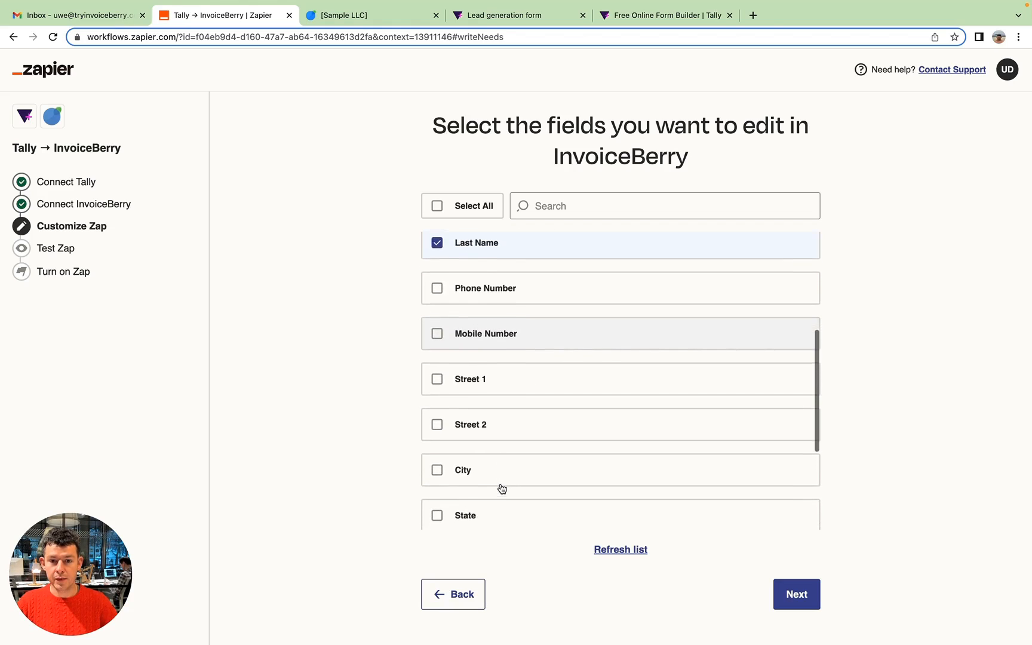
pyautogui.scroll(4, 502, 489)
pyautogui.scroll(2, 502, 489)
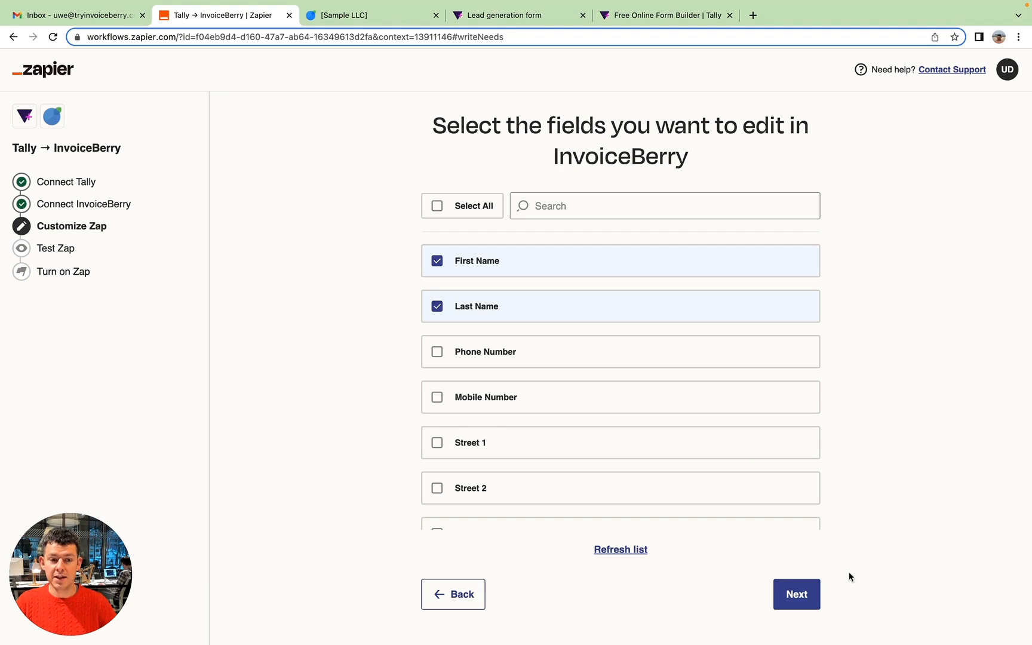
# Accept the preselected company, email and name fields with their Tally mapping, and send a test client to InvoiceBerry.
pyautogui.click(798, 604)
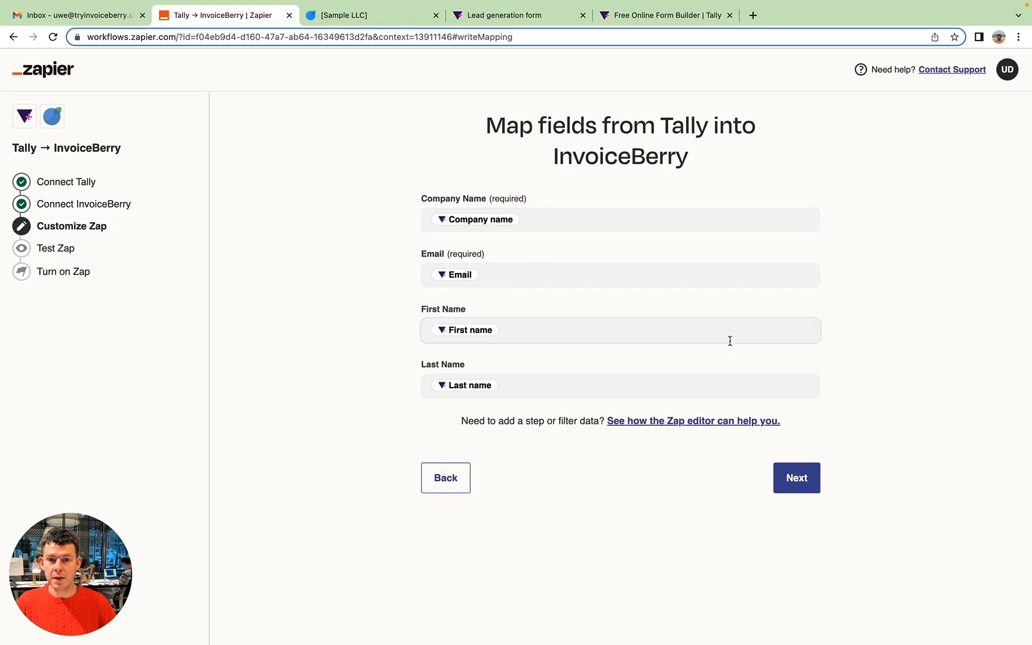
pyautogui.click(804, 480)
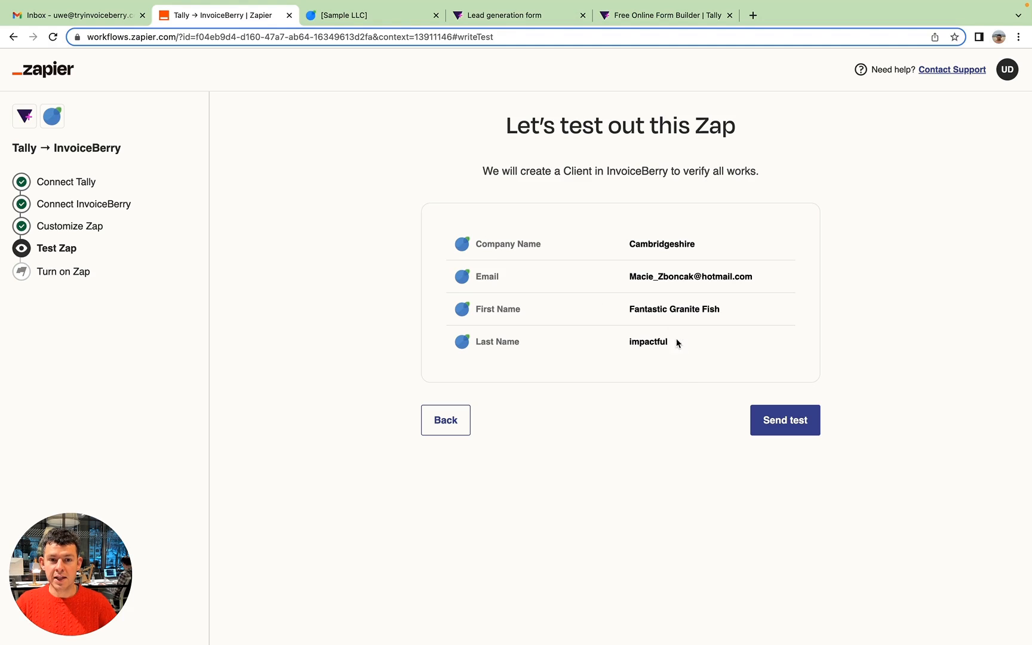
pyautogui.click(787, 424)
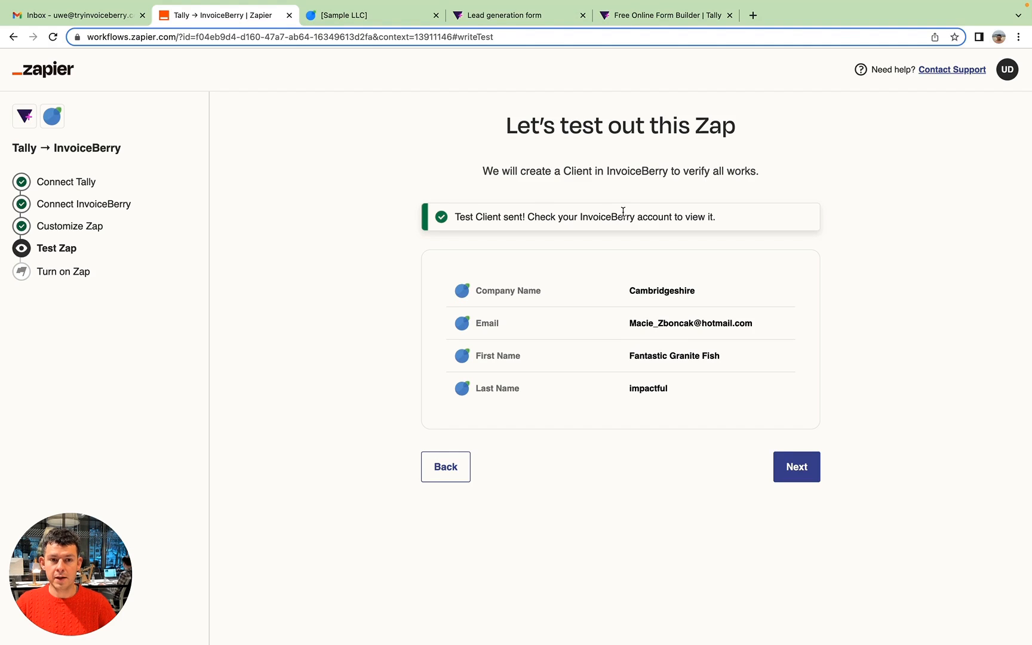
# Switch to InvoiceBerry and examine the Cambridgeshire test client's row in the client list.
pyautogui.click(362, 15)
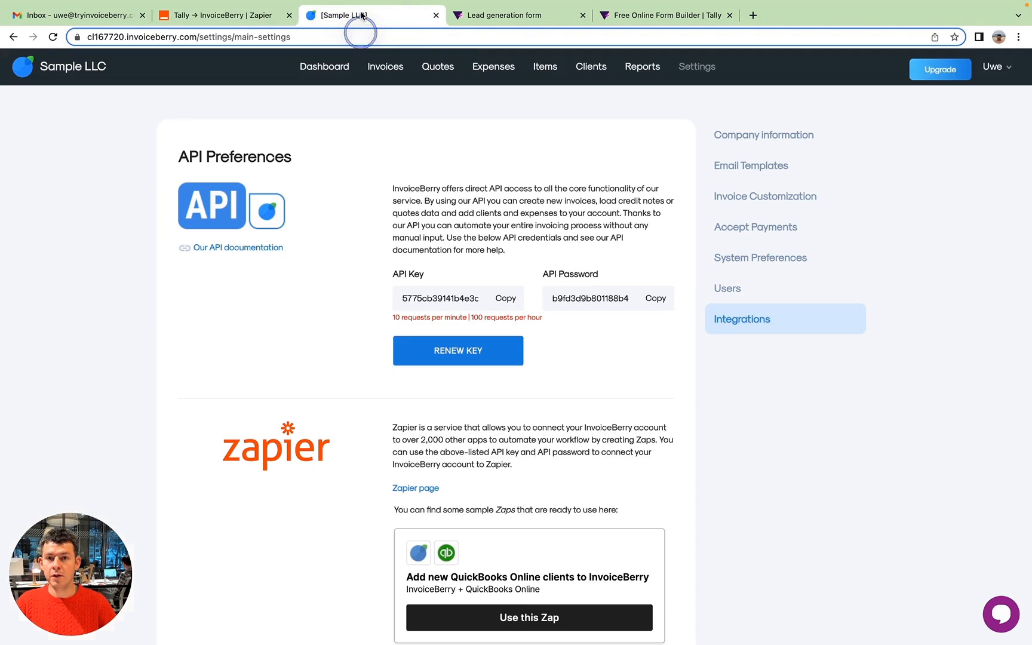
pyautogui.click(598, 71)
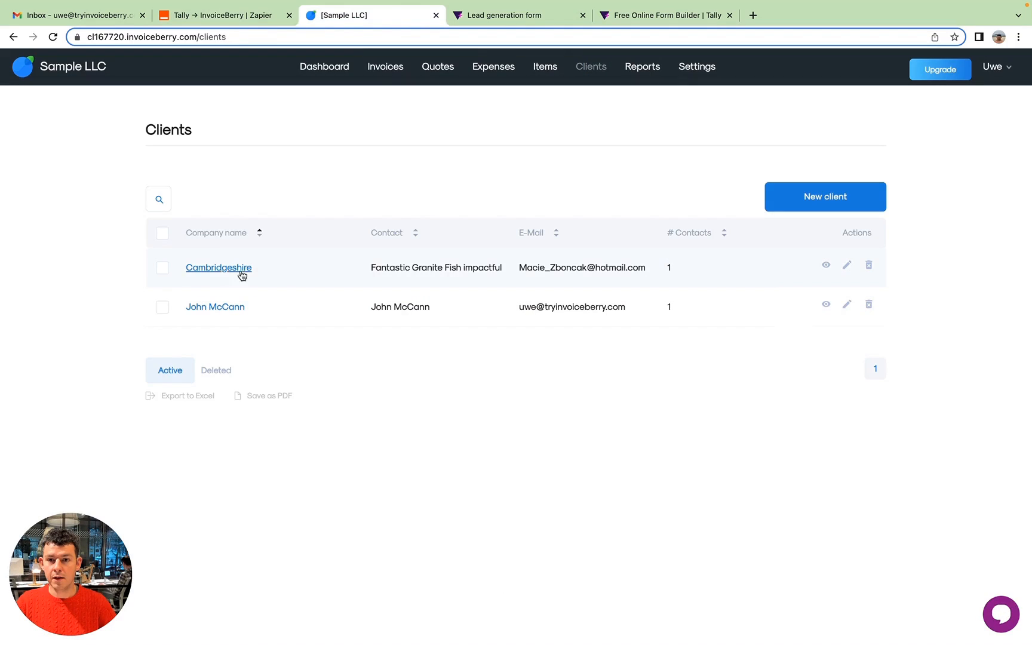
pyautogui.click(181, 267)
pyautogui.moveTo(181, 269); pyautogui.dragTo(733, 272)
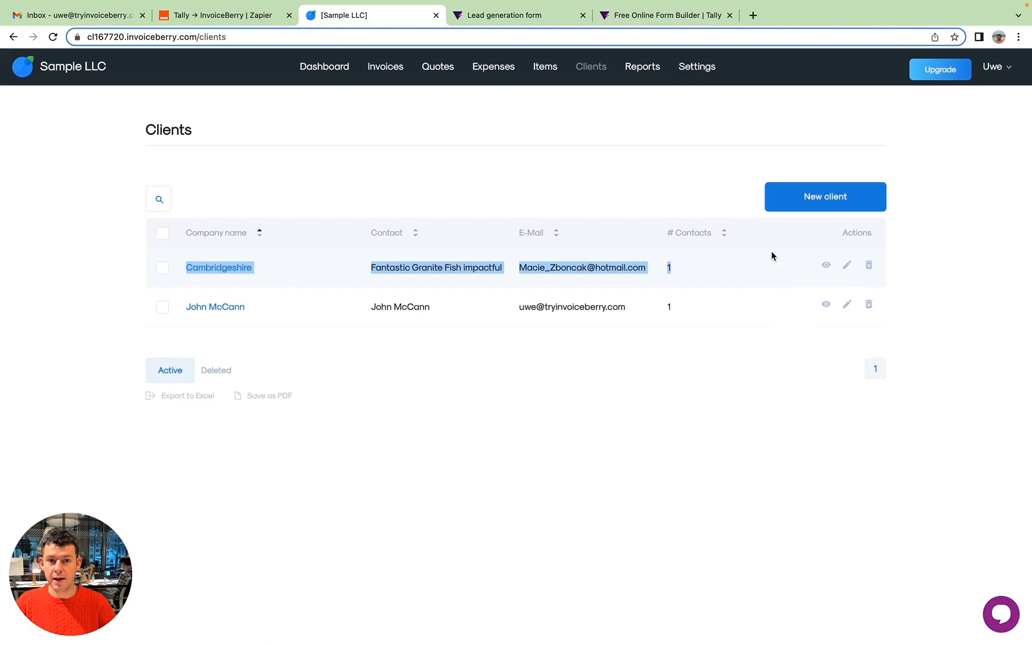
pyautogui.click(724, 265)
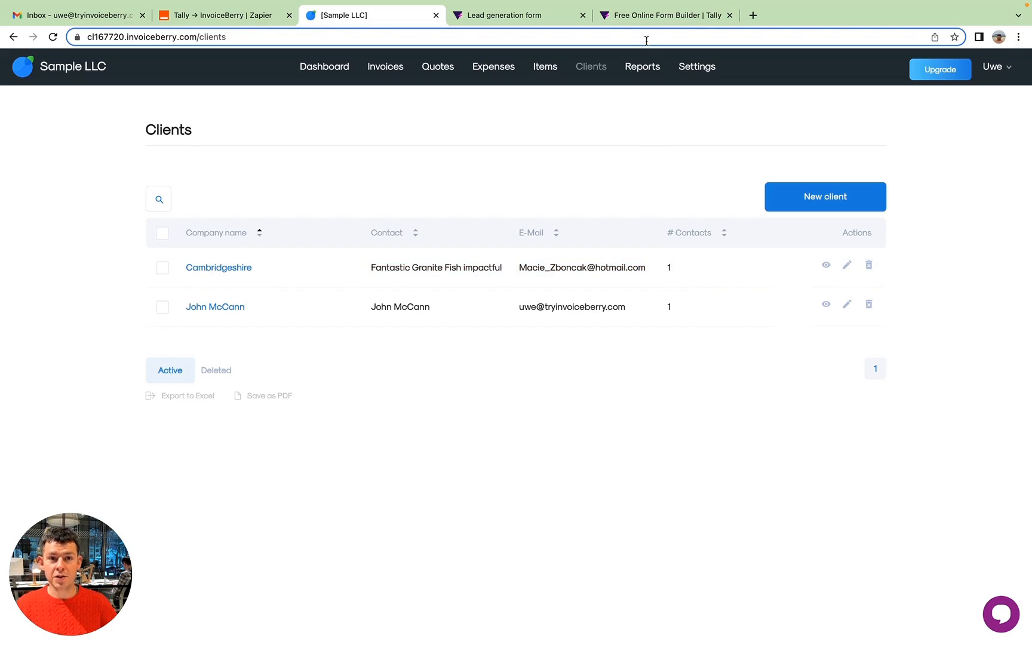
# Switch to Tally, copy the Lead generation form's share link and open the live form with it.
pyautogui.click(604, 16)
pyautogui.click(536, 18)
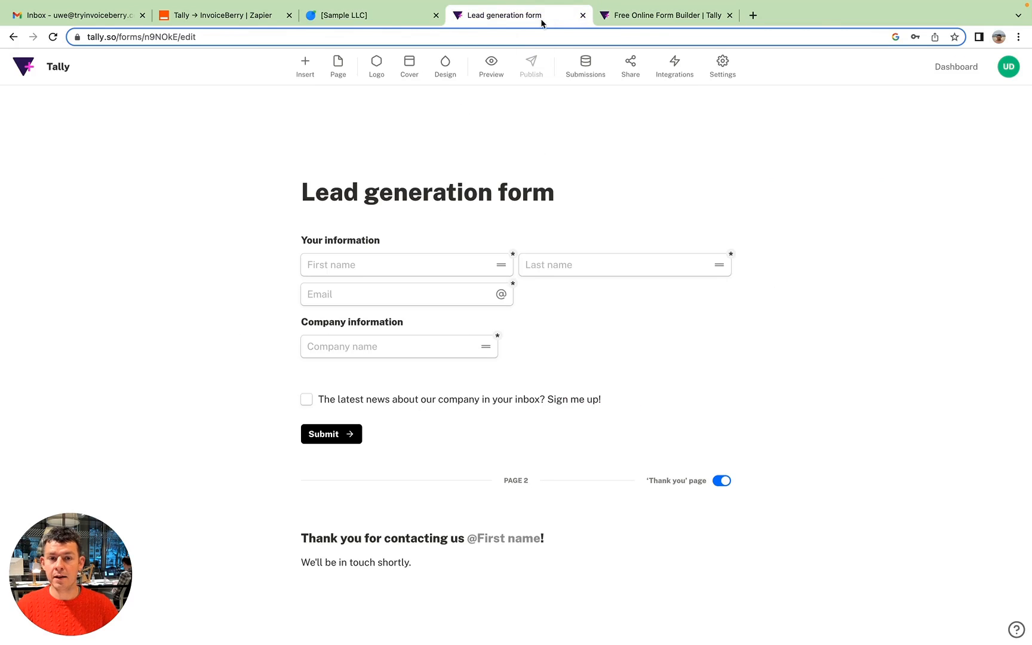
pyautogui.click(43, 68)
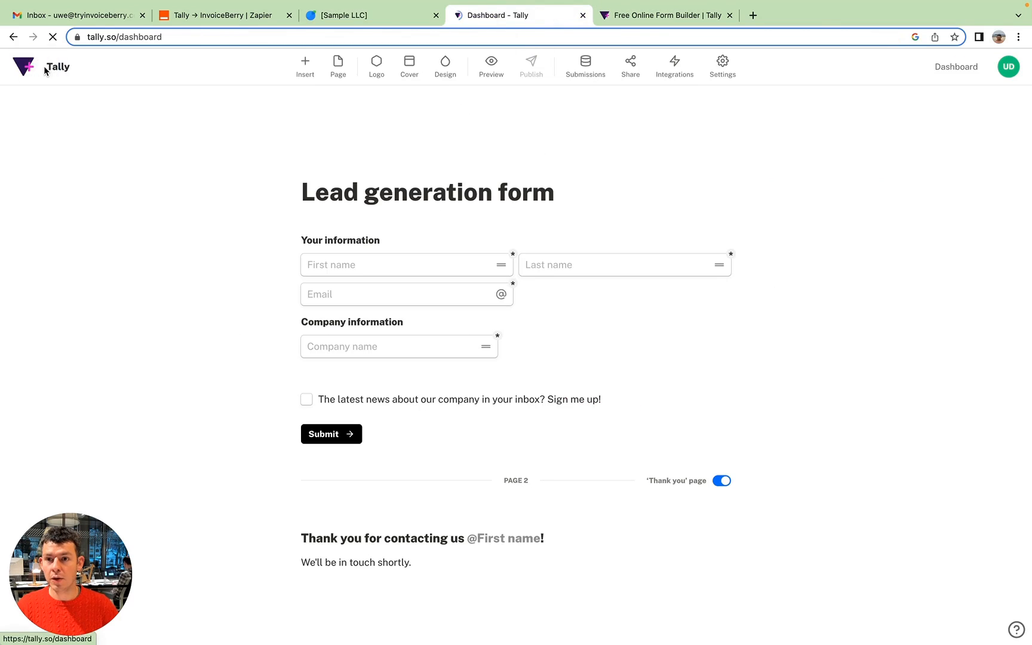
pyautogui.click(255, 110)
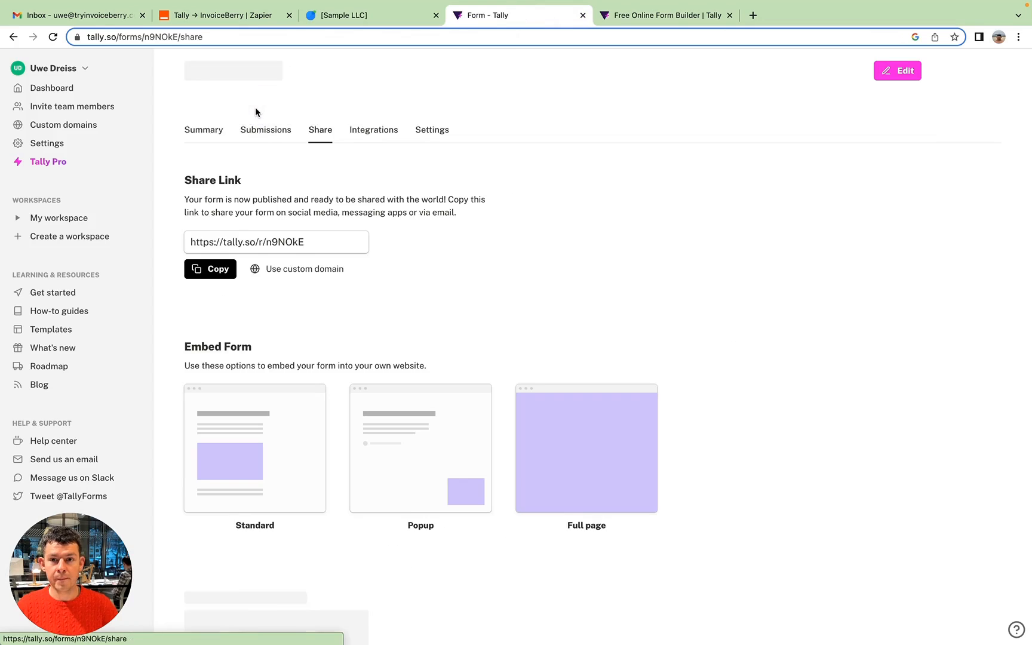
pyautogui.click(288, 242)
pyautogui.click(214, 274)
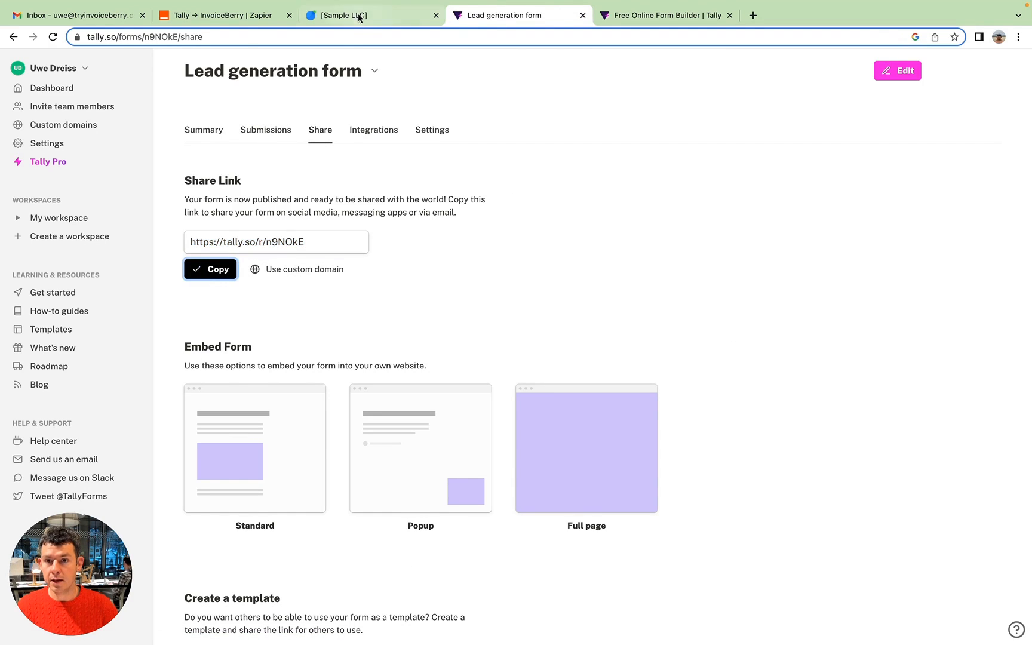
pyautogui.click(346, 37)
pyautogui.hotkey('ctrl', 'v')
pyautogui.press('Return')
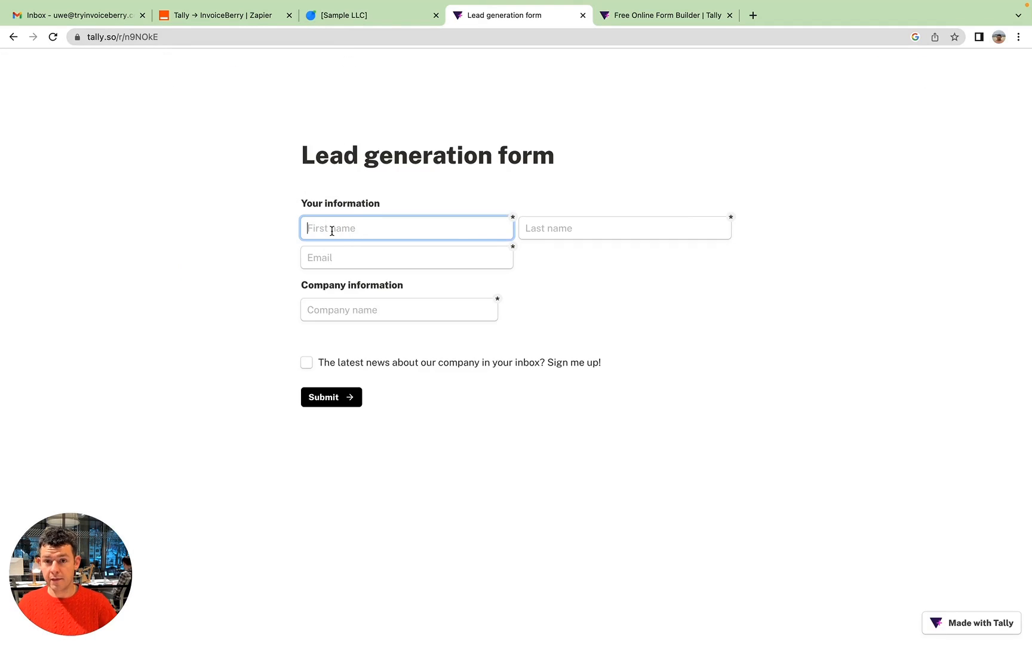
# Fill in the lead's first name, last name and email, enter Acme LLC as the company name, and submit the form.
pyautogui.write('James')
pyautogui.press('Tab')
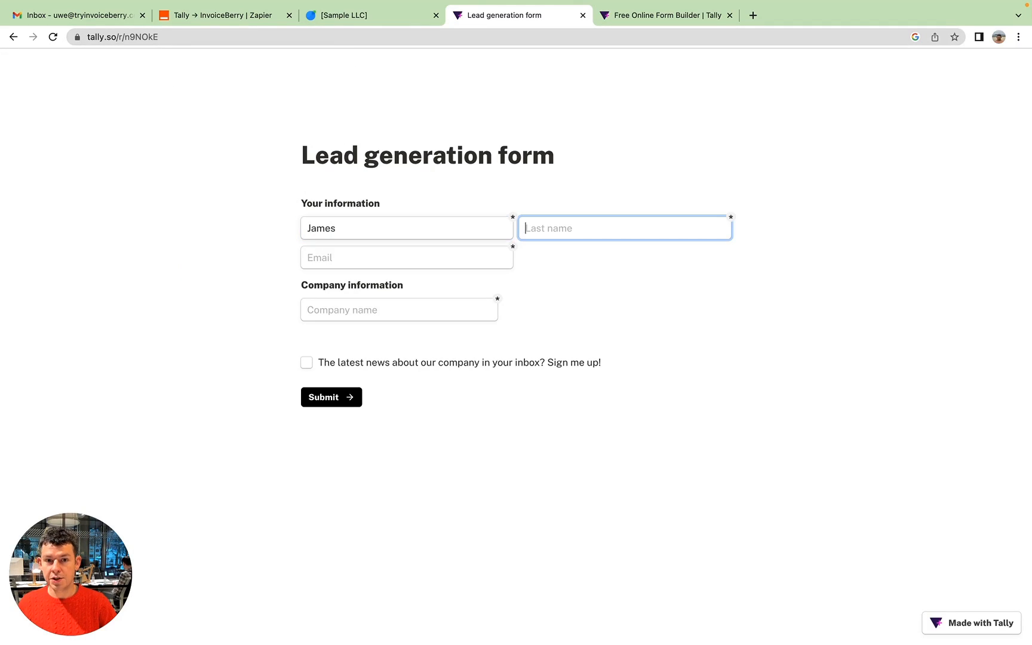
pyautogui.write('Smith')
pyautogui.press('Tab')
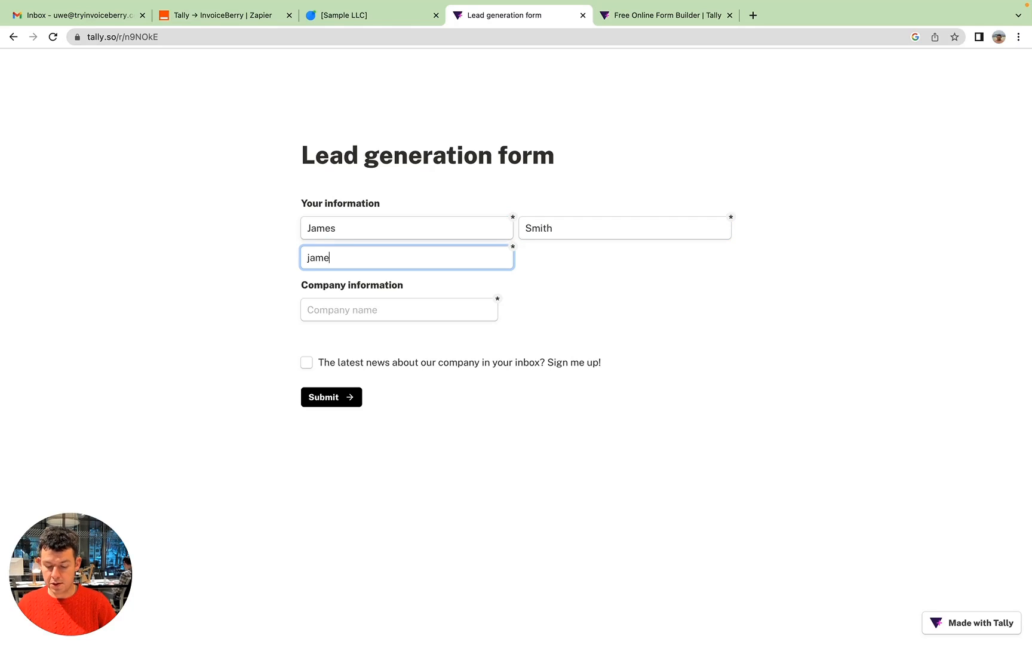
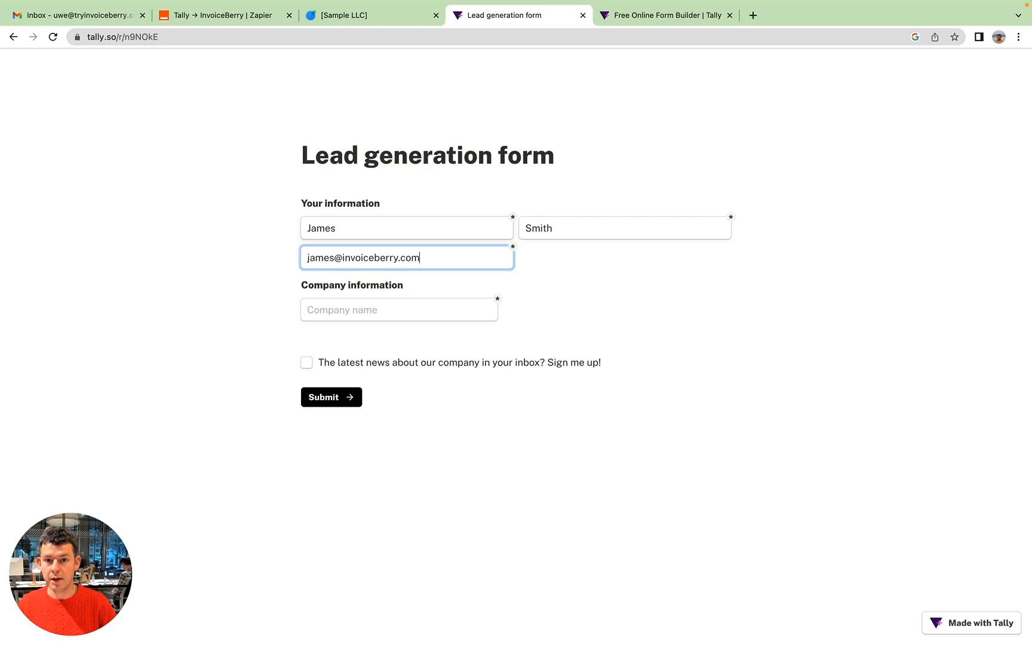
pyautogui.press('Tab')
pyautogui.write('Acme LLC')
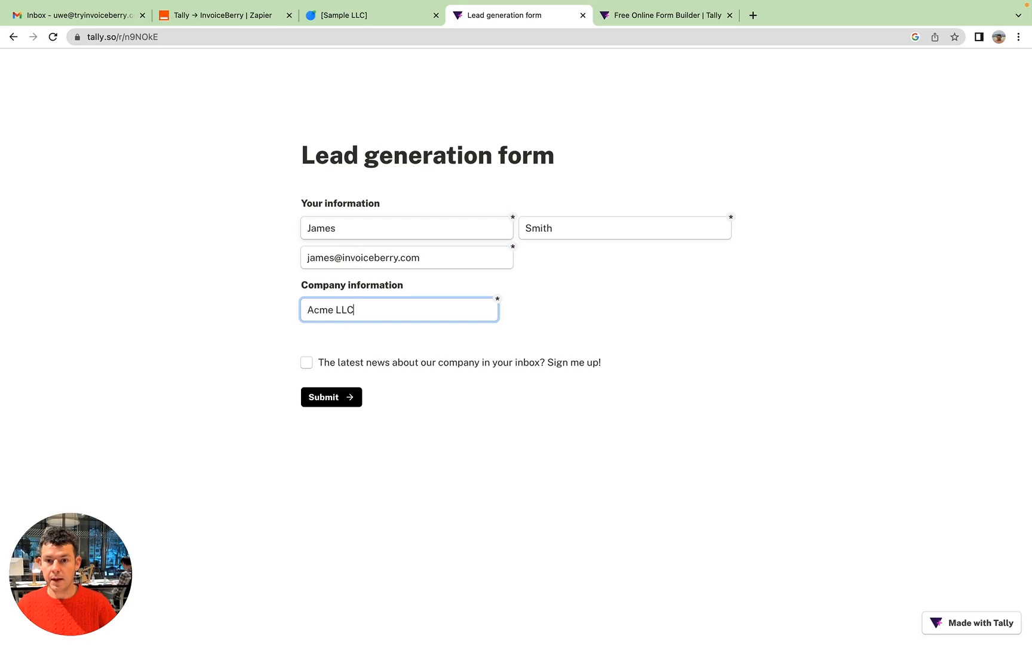
pyautogui.click(330, 397)
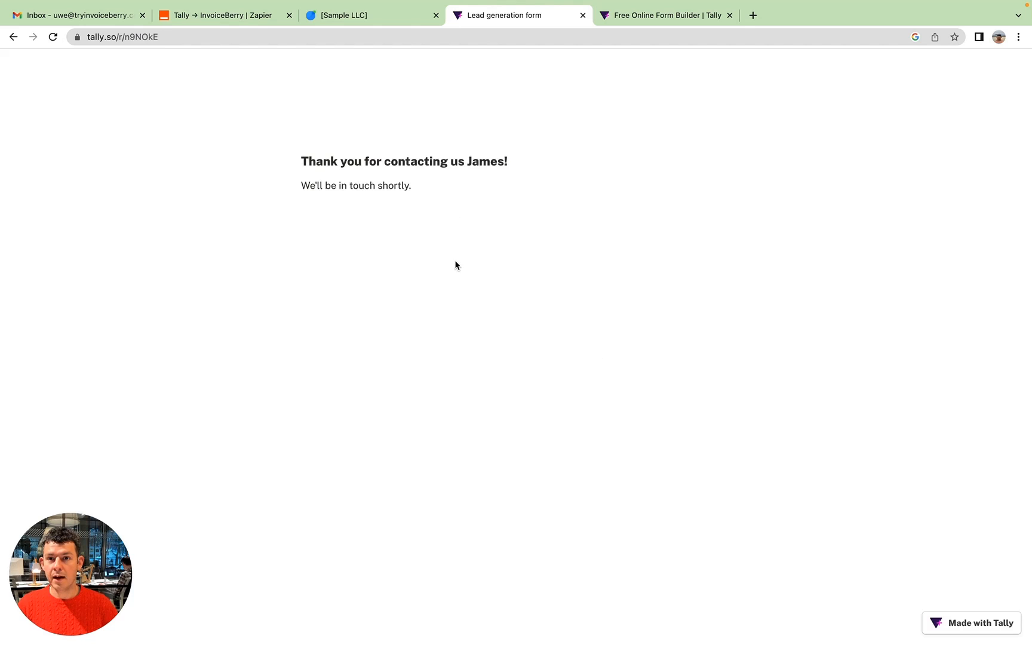
# Switch to InvoiceBerry and reload the client list to look for the Acme LLC lead.
pyautogui.click(386, 21)
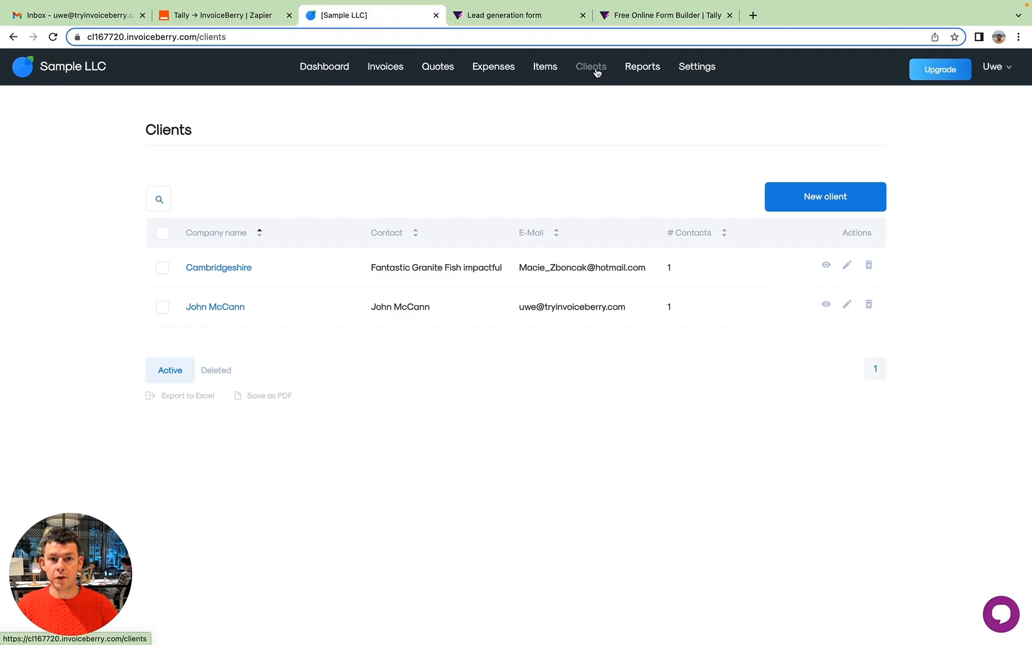
pyautogui.click(596, 72)
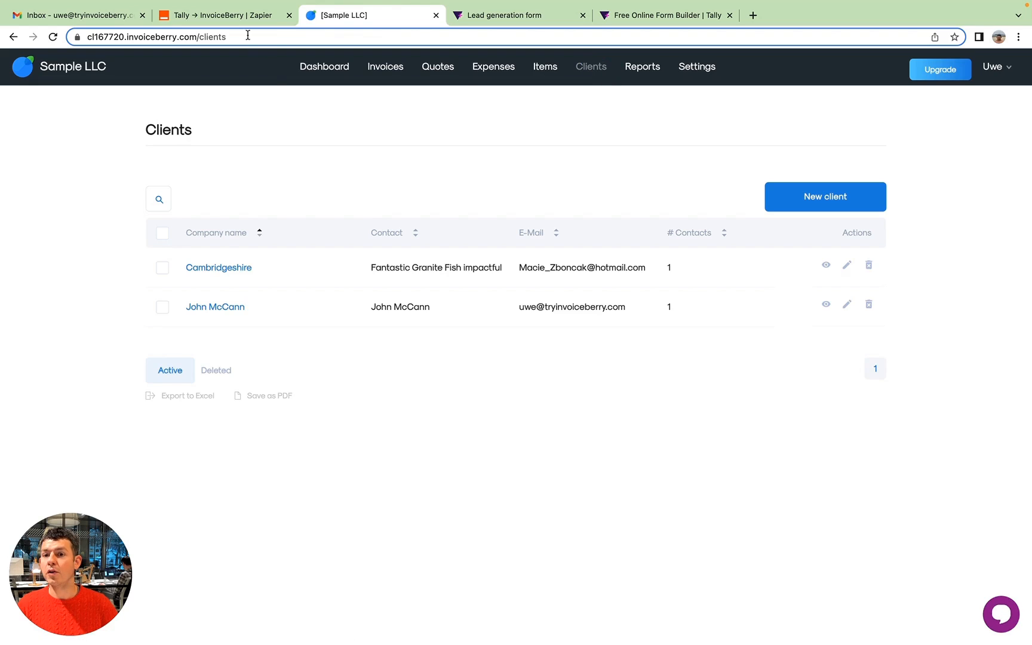
# Switch back to Zapier, finish the test stage and turn on the Tally to InvoiceBerry Zap.
pyautogui.click(239, 16)
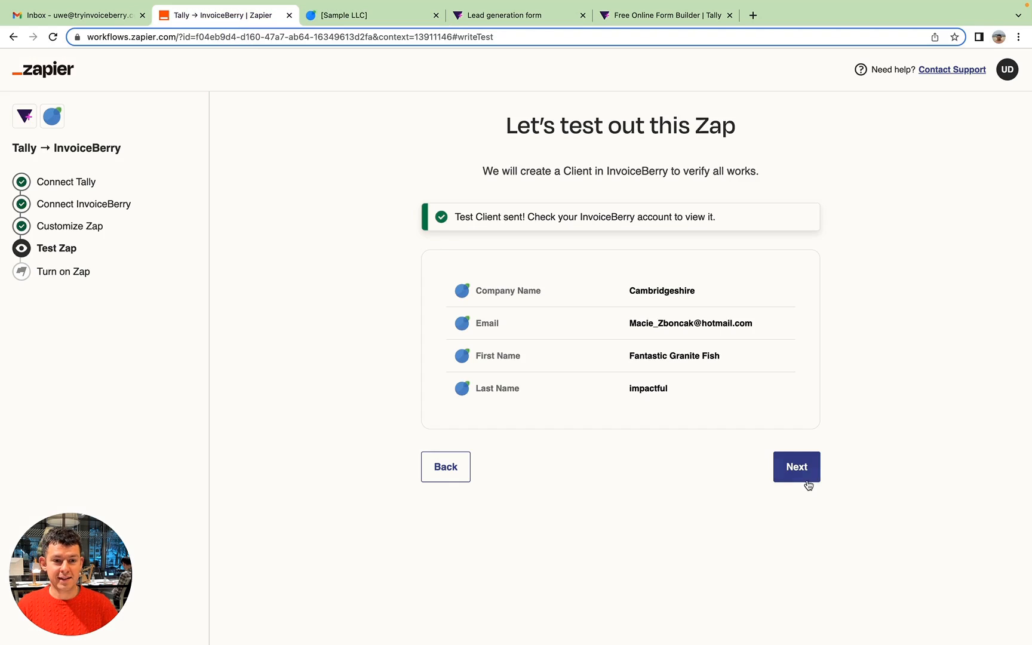
pyautogui.click(796, 485)
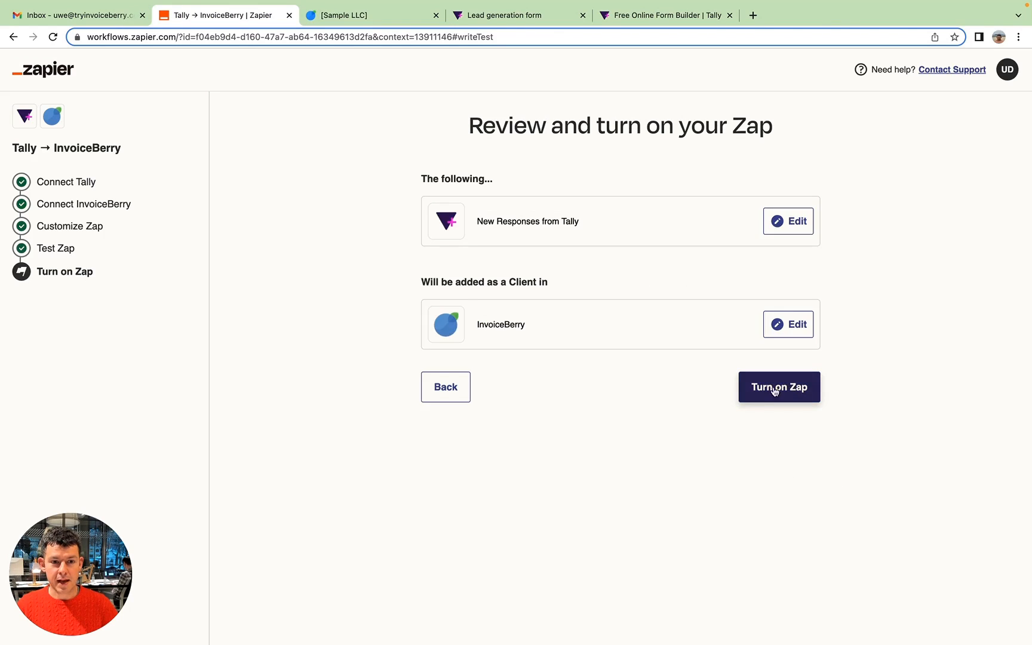
pyautogui.click(788, 396)
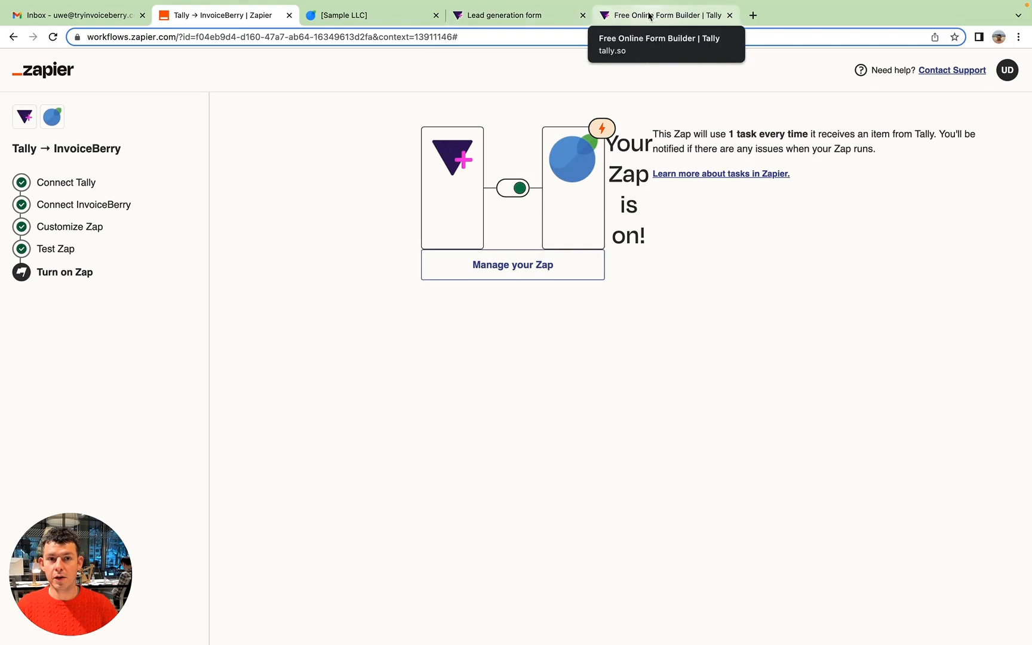
# Return to the Lead generation form's share page in Tally, copy the link again and open a blank form.
pyautogui.click(528, 15)
pyautogui.click(13, 37)
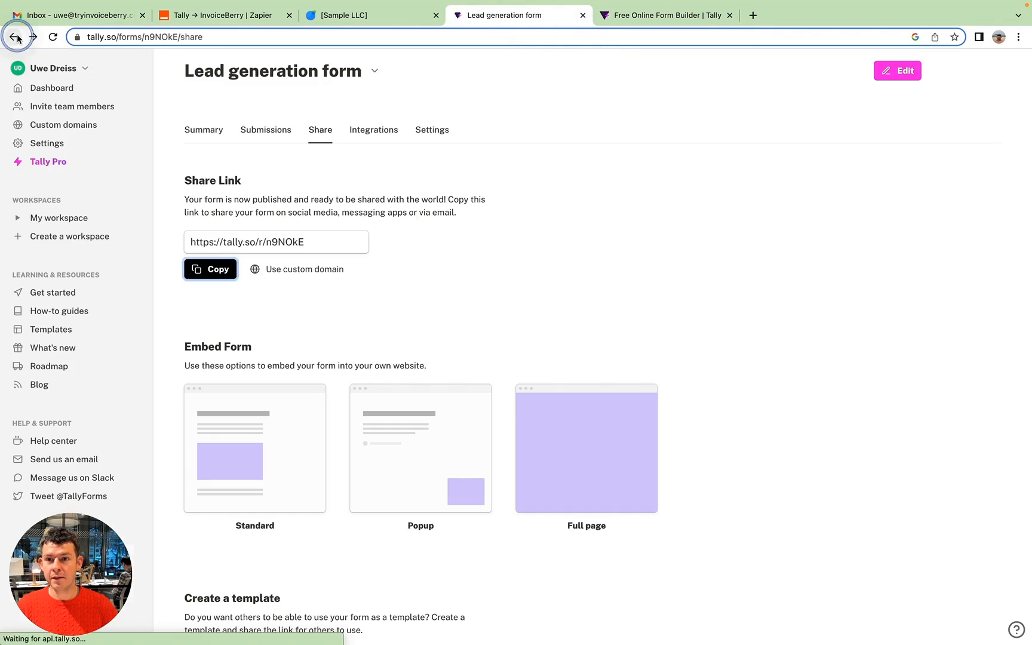
pyautogui.click(209, 269)
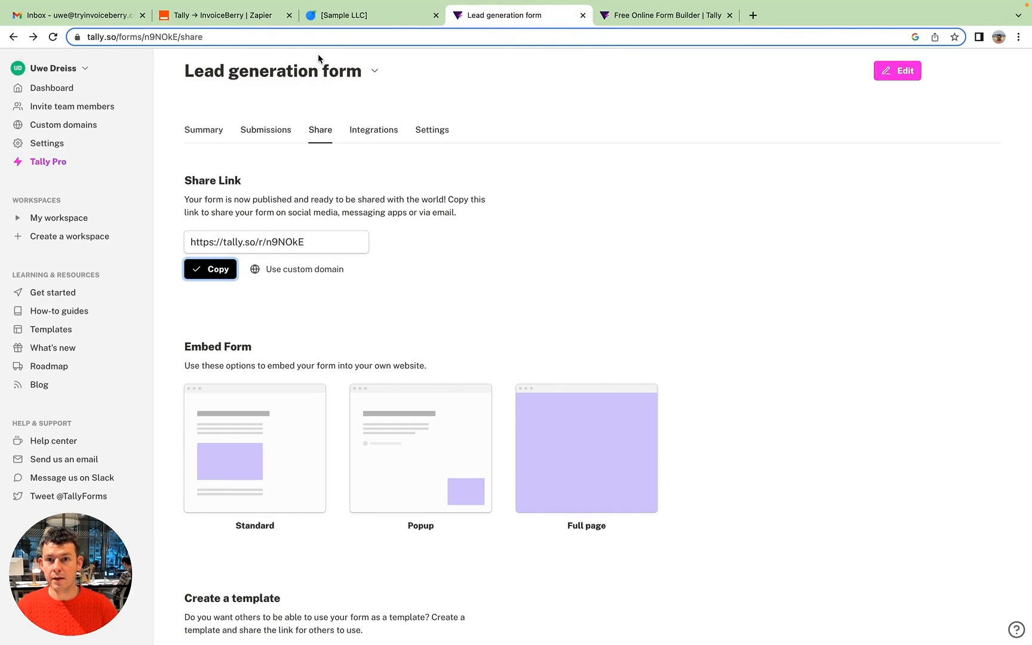
pyautogui.click(324, 38)
pyautogui.press('super+v')
pyautogui.press('Return')
# Fill in a second lead's first name, last name and email, enter ACME Corp as the company name, and submit the form.
pyautogui.click(329, 230)
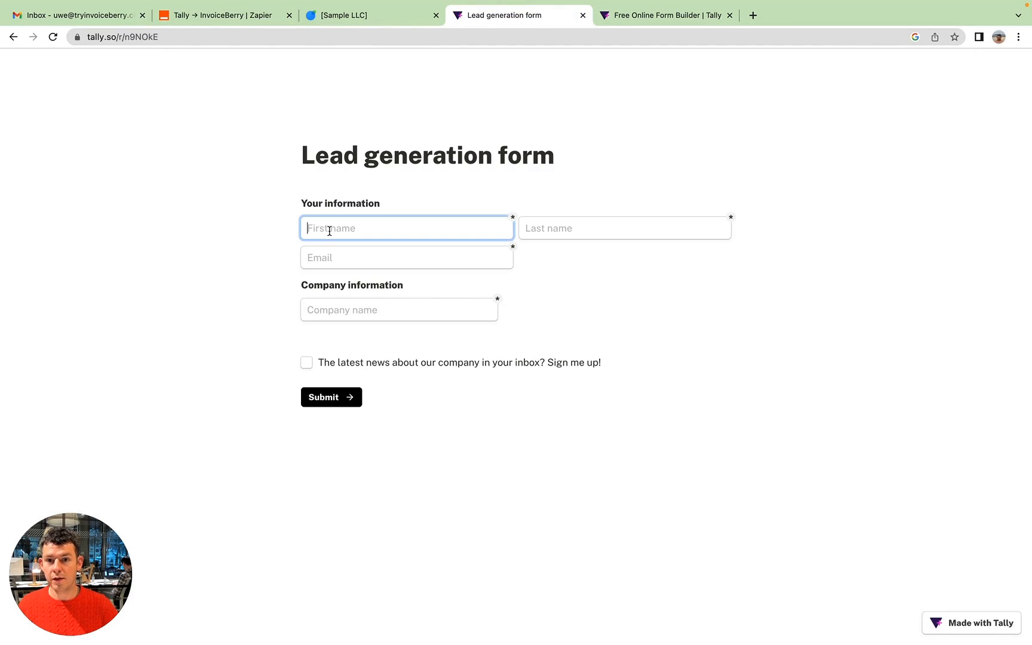
pyautogui.write('Jane')
pyautogui.press('Tab')
pyautogui.write('Smith')
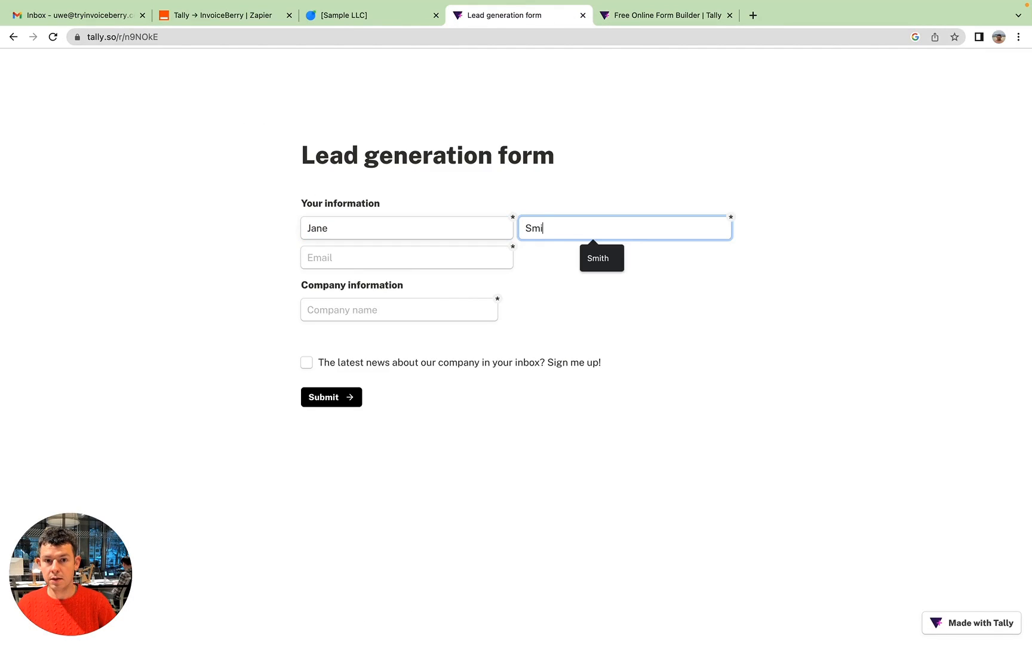
pyautogui.press('Tab')
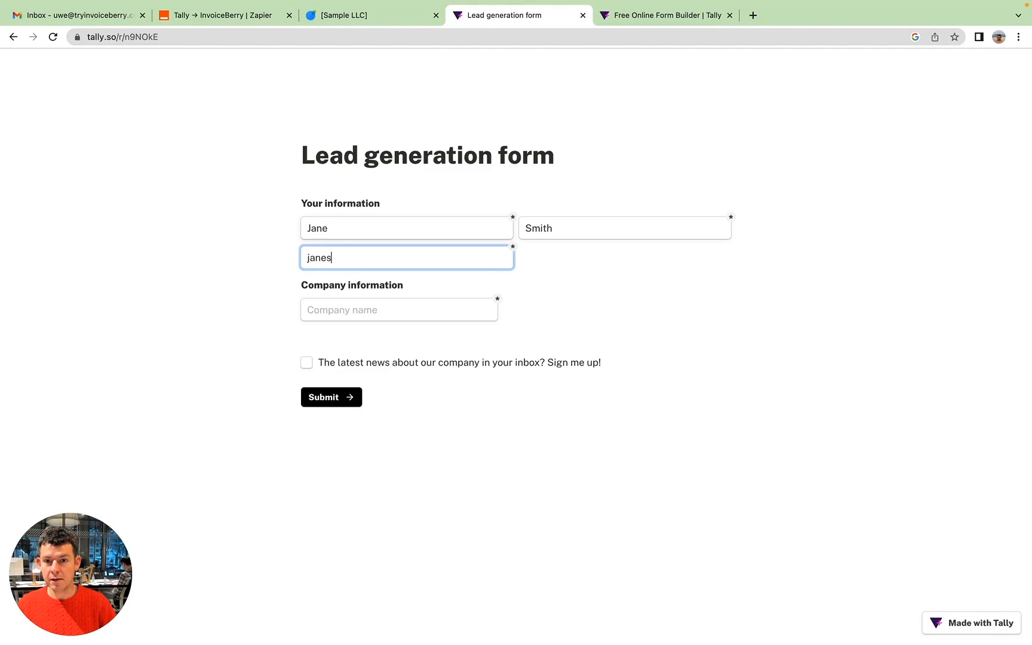
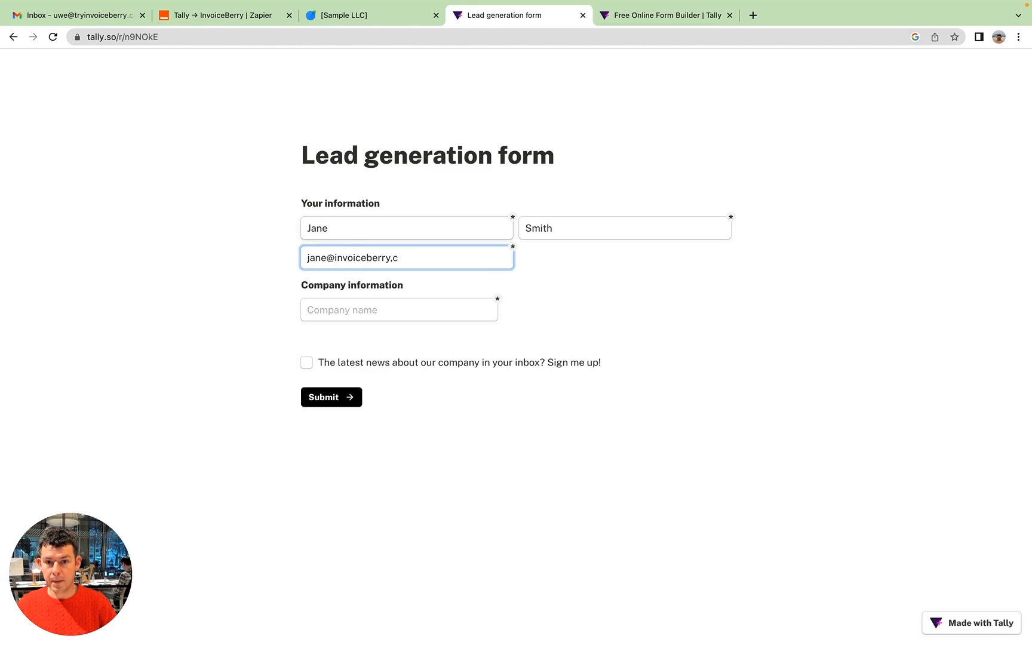
pyautogui.press('Tab')
pyautogui.write('ACME ')
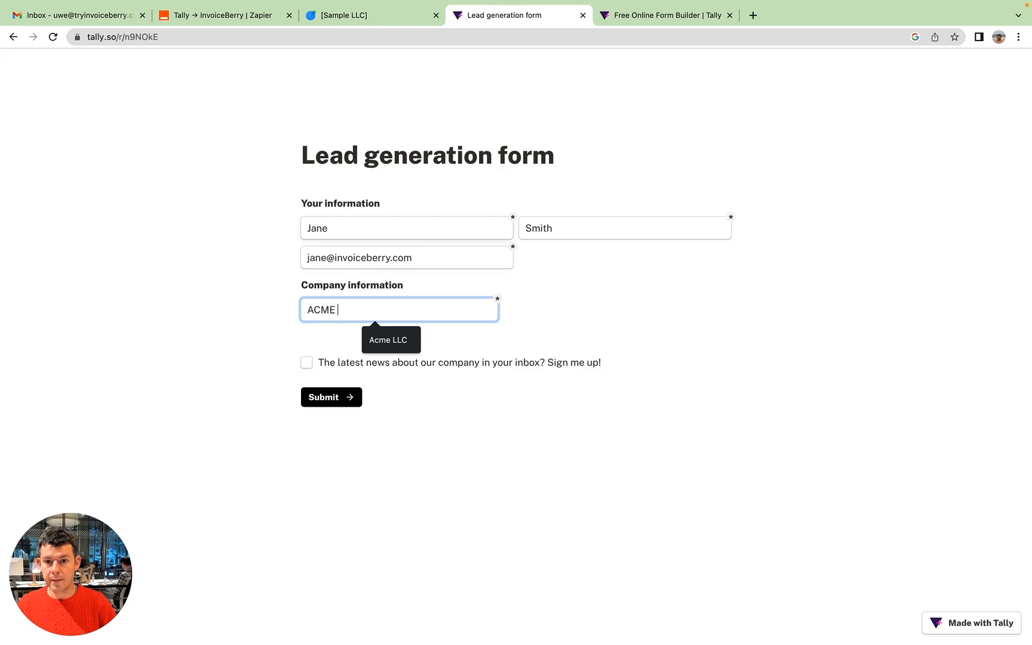
pyautogui.write('Corp')
pyautogui.click(327, 398)
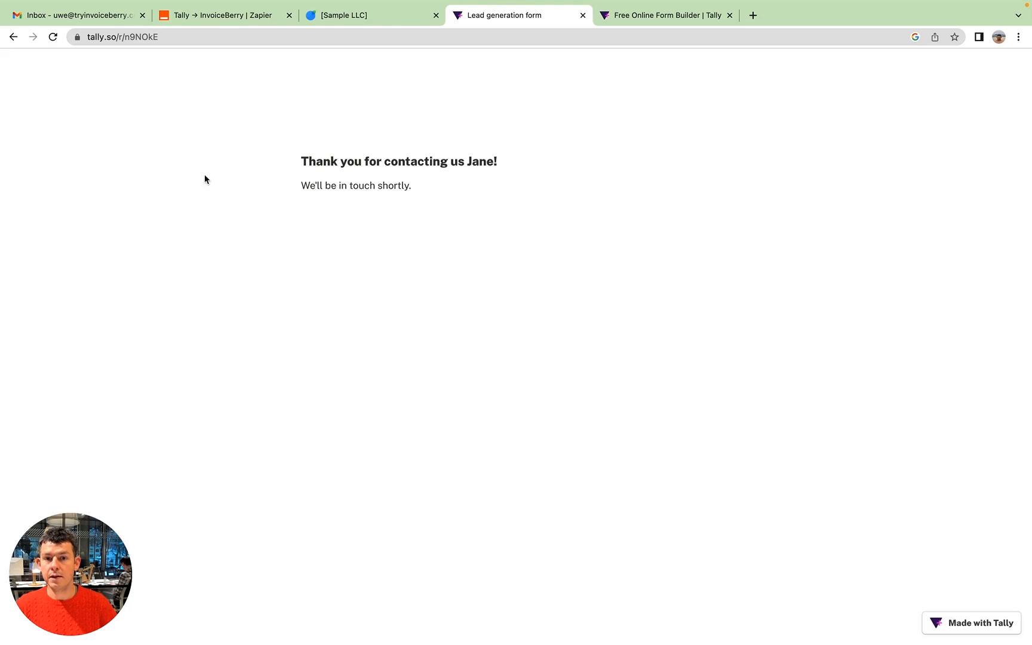
# Switch to InvoiceBerry and reload the client list to check for the ACME Corp lead.
pyautogui.click(368, 18)
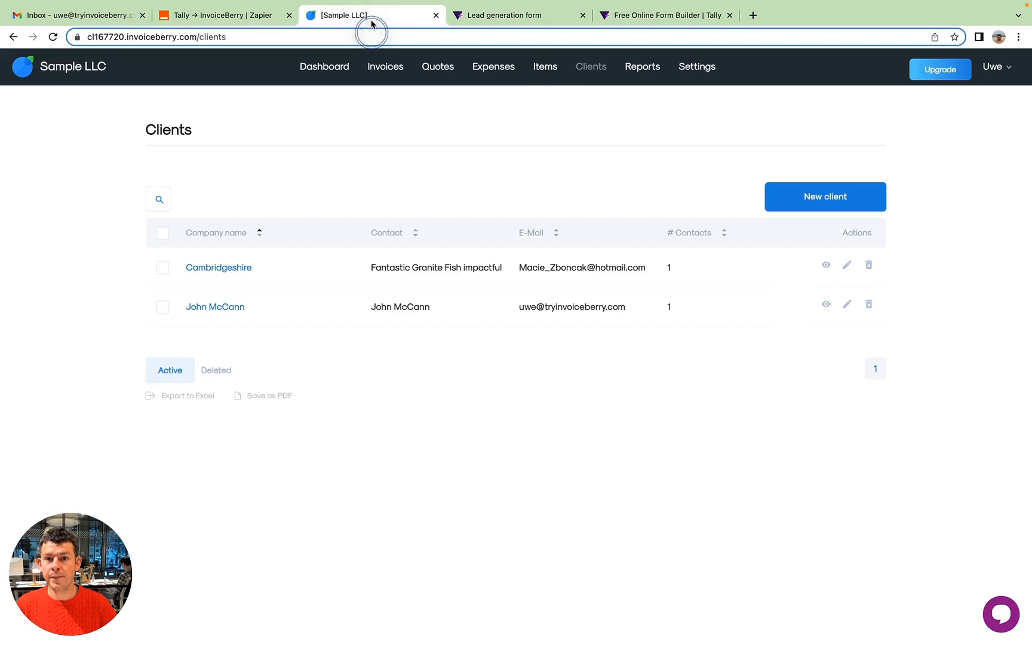
pyautogui.click(590, 70)
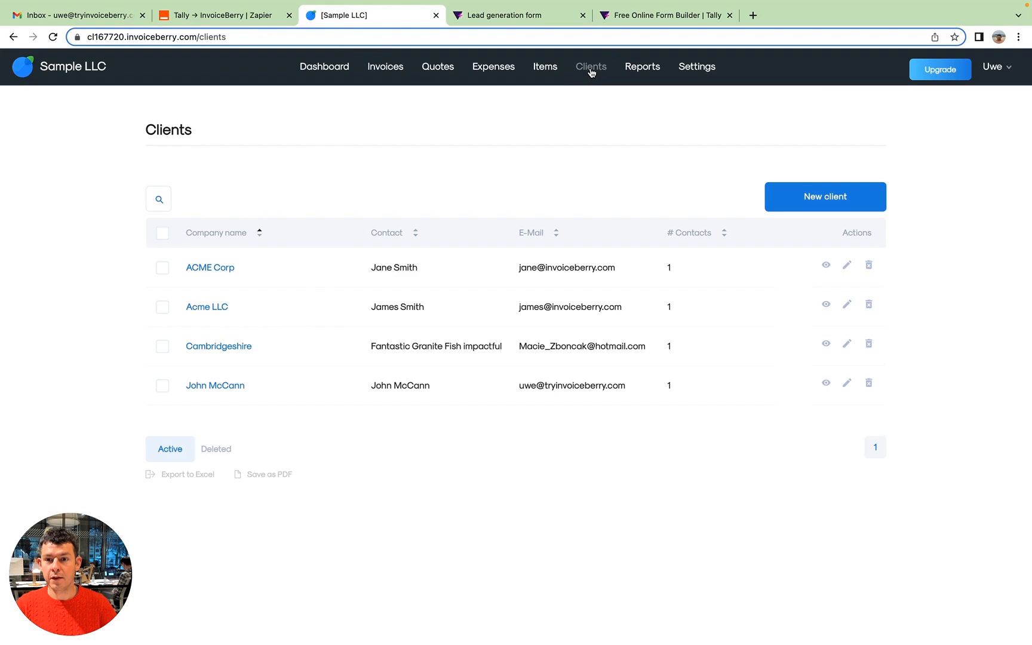